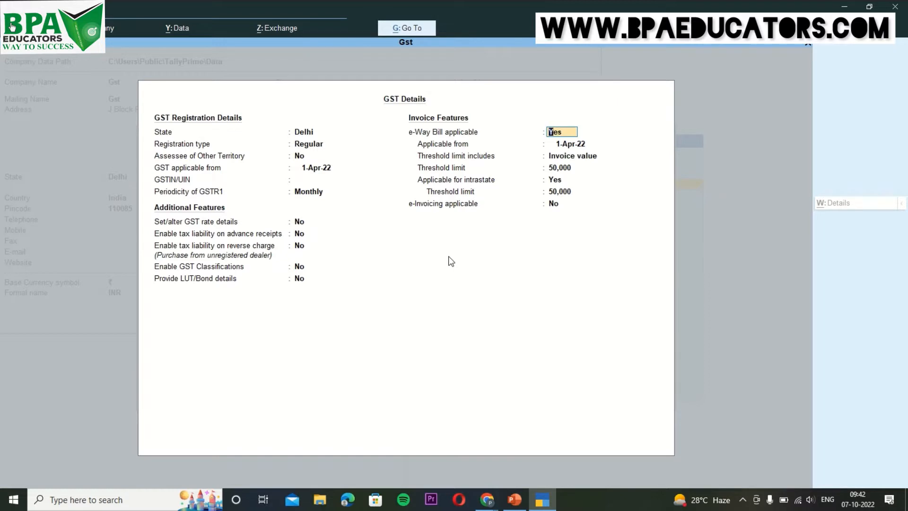
Enter the company's GSTIN in the GSTIN/UIN field of the GST Details.
{"action": "key", "text": "Up"}
{"action": "key", "text": "Up"}
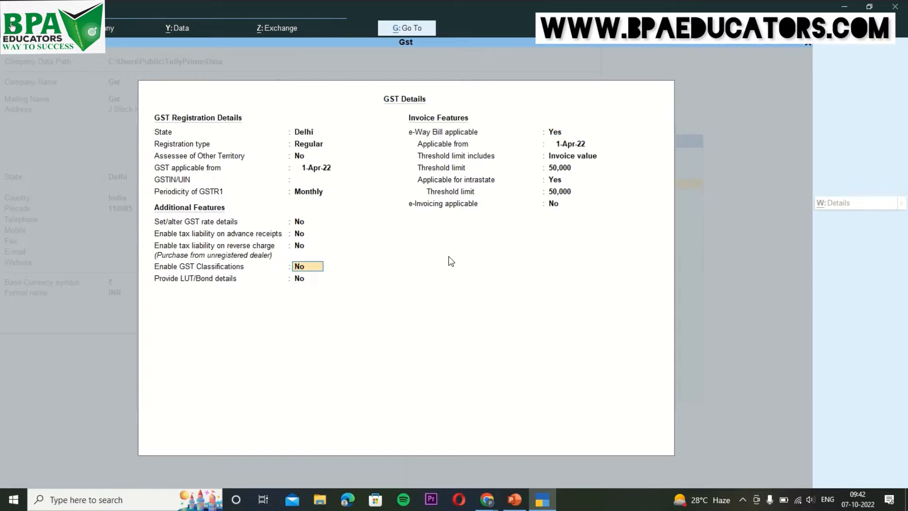
{"action": "key", "text": "Up"}
{"action": "key", "text": "Up"}
{"action": "key", "text": "Up"}
{"action": "key", "text": "Up"}
{"action": "key", "text": "Up"}
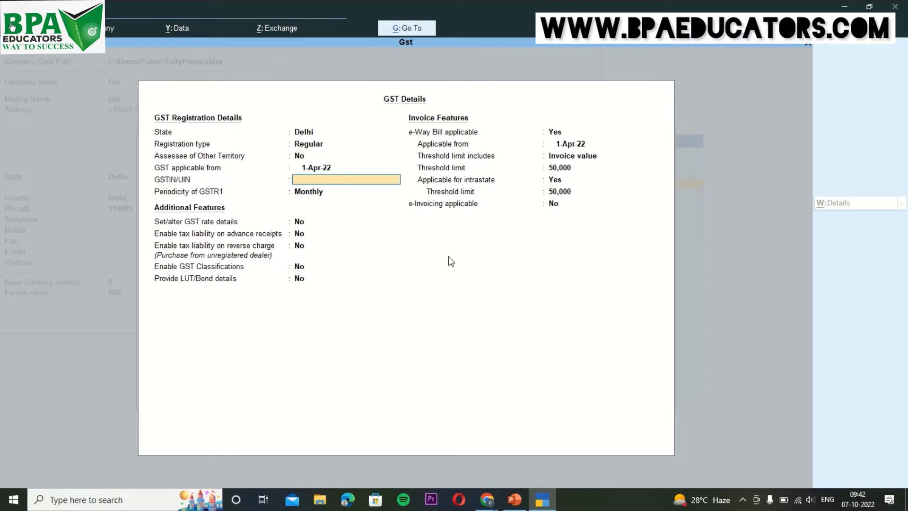
Keep e-Way Bill applicable from 1-Apr-22 with the 50,000 invoice-value threshold.
{"action": "key", "text": "Return"}
{"action": "key", "text": "Return"}
{"action": "key", "text": "Return"}
{"action": "key", "text": "Return"}
{"action": "key", "text": "Return"}
{"action": "key", "text": "Return"}
{"action": "key", "text": "Return"}
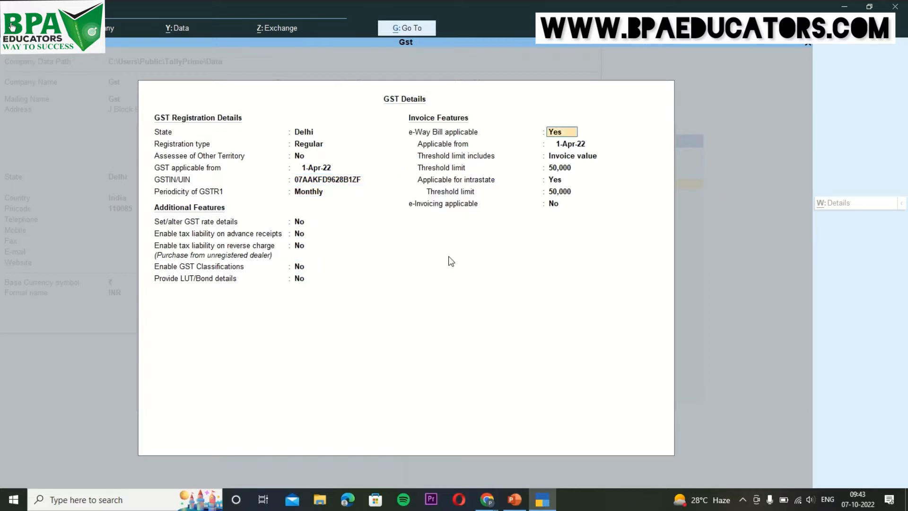
{"action": "key", "text": "Return"}
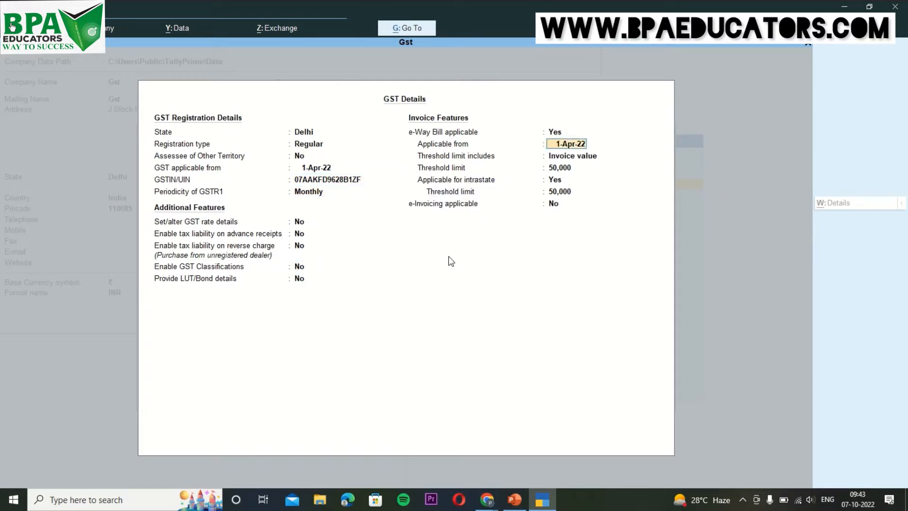
{"action": "key", "text": "Return"}
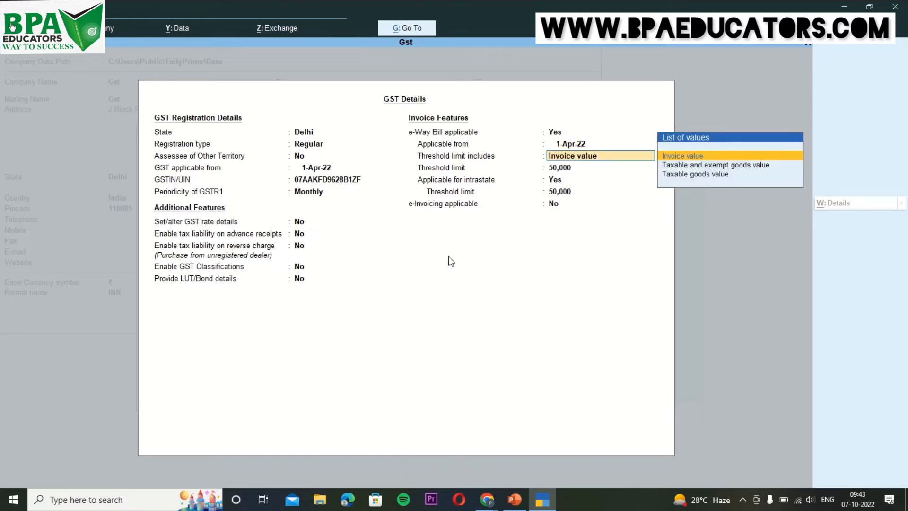
{"action": "key", "text": "Return"}
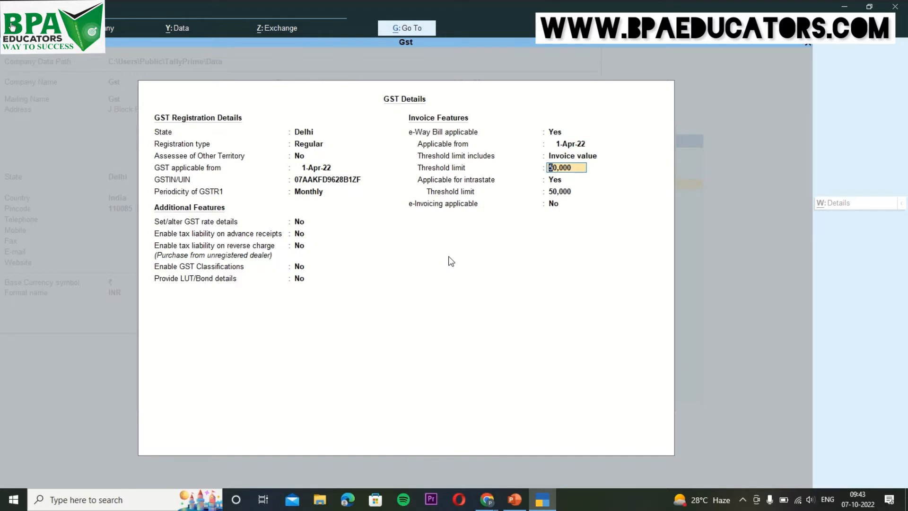
{"action": "key", "text": "Return"}
{"action": "key", "text": "Return"}
{"action": "key", "text": "Return"}
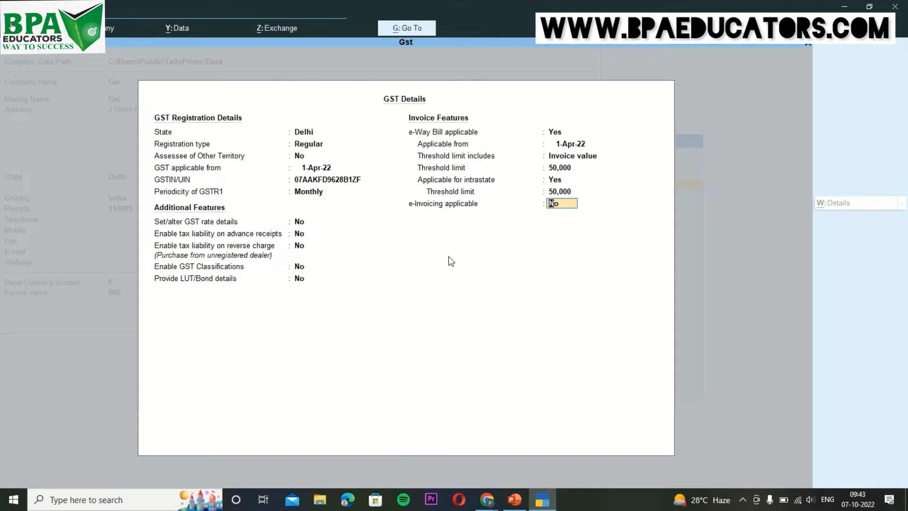
Enable e-Invoicing from 1-Apr-22 with Delhi as bill-from place and the default 3-day report period.
{"action": "type", "text": "y"}
{"action": "key", "text": "Return"}
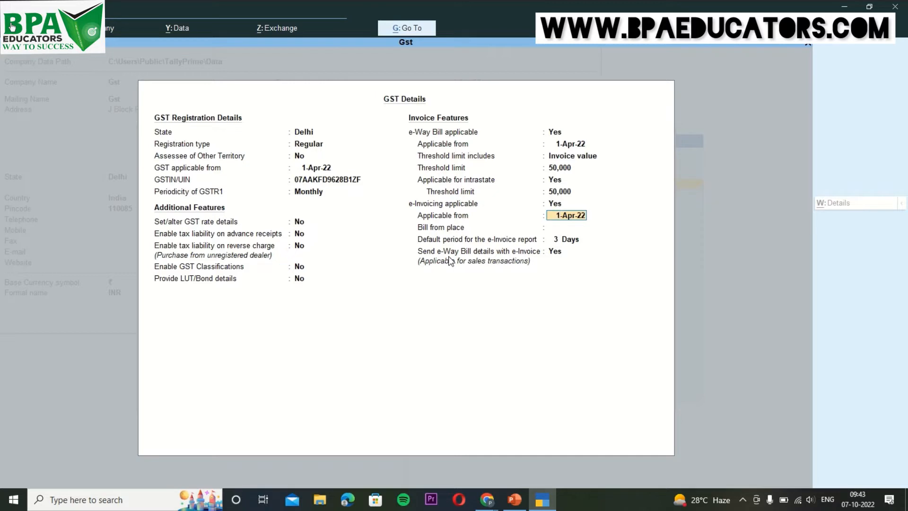
{"action": "key", "text": "Return"}
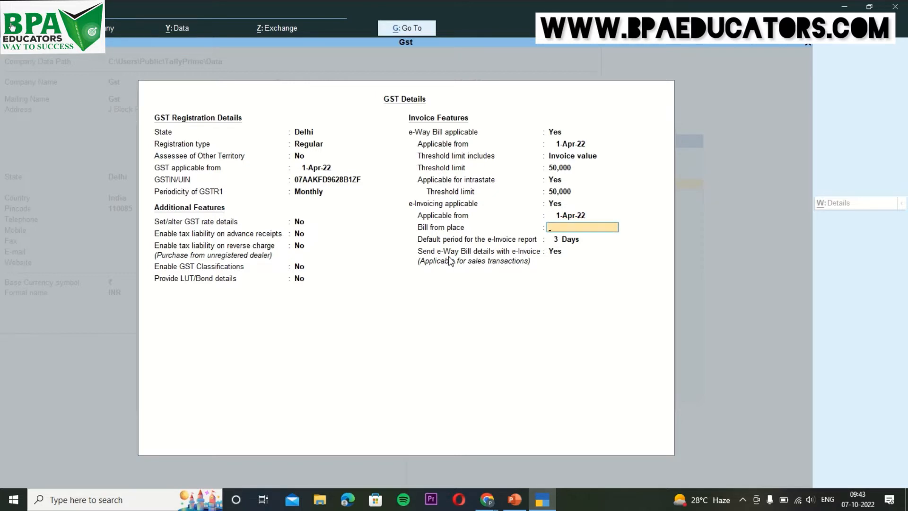
{"action": "type", "text": "Delhi"}
{"action": "key", "text": "Return"}
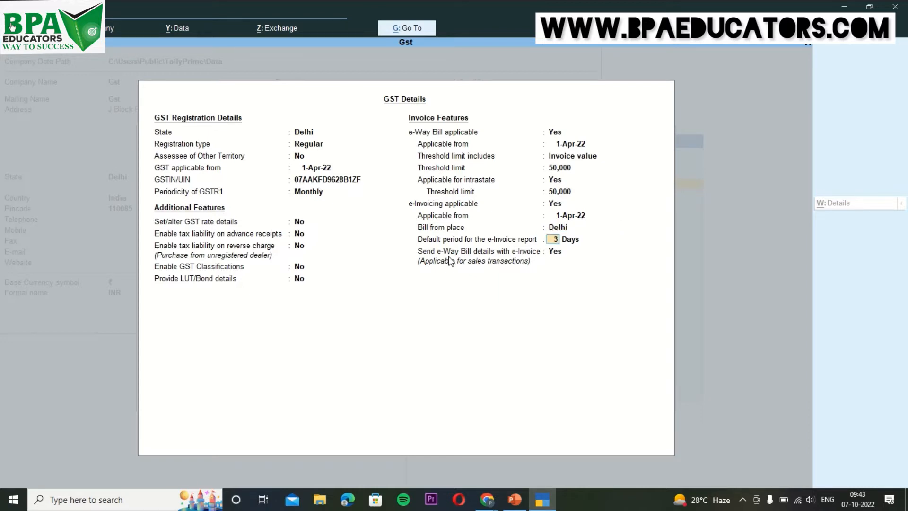
{"action": "key", "text": "Return"}
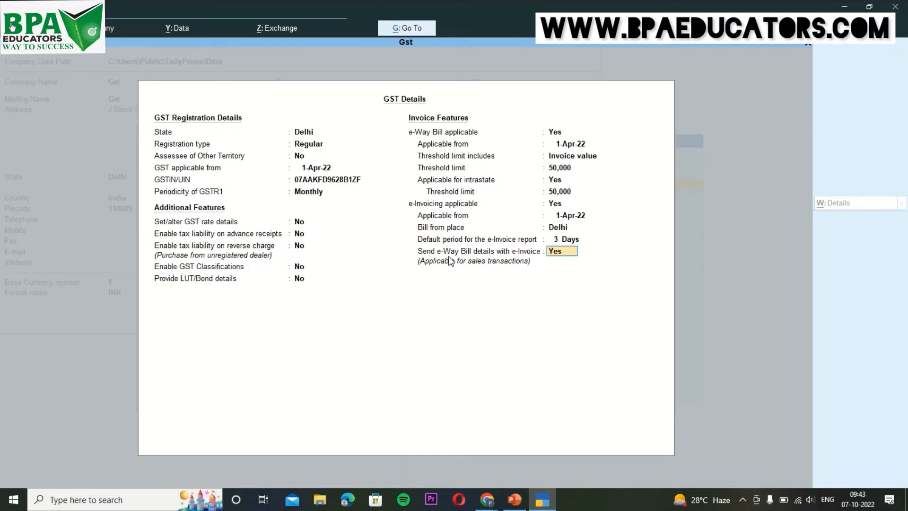
{"action": "key", "text": "Return"}
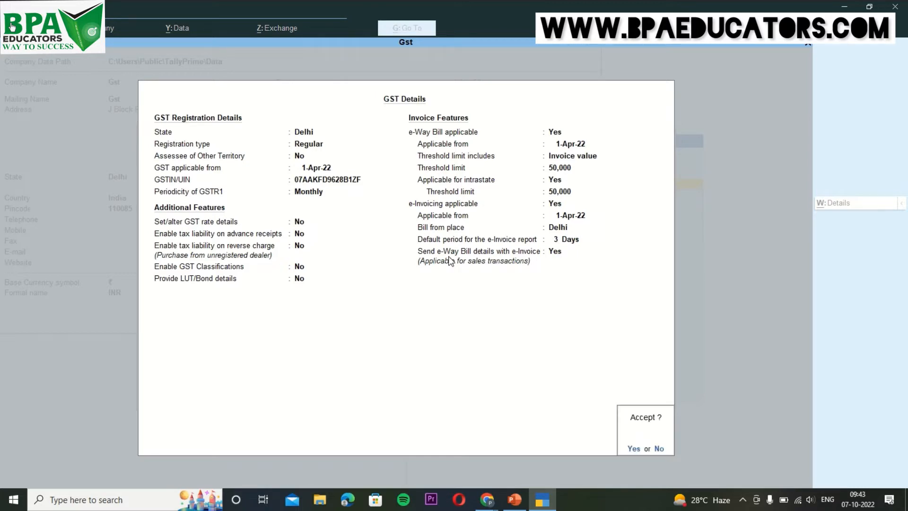
Accept the GST details and company features, then open voucher entry from Gateway of Tally.
{"action": "key", "text": "Return"}
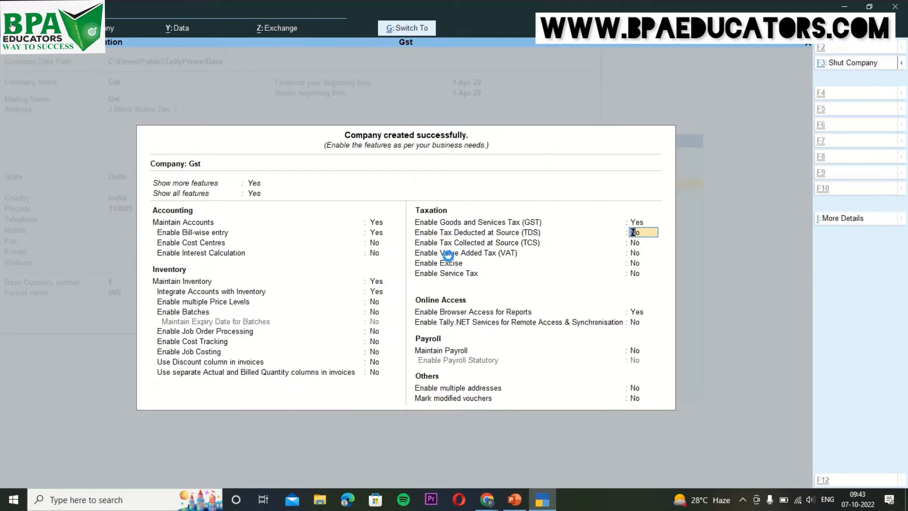
{"action": "key", "text": "ctrl+a"}
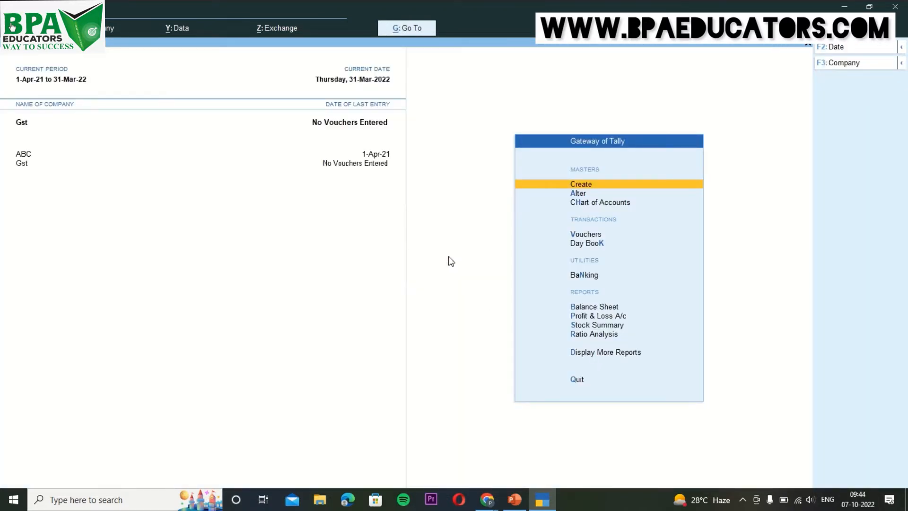
{"action": "key", "text": "Down"}
{"action": "key", "text": "Down"}
{"action": "key", "text": "Down"}
{"action": "key", "text": "Down"}
{"action": "key", "text": "Up"}
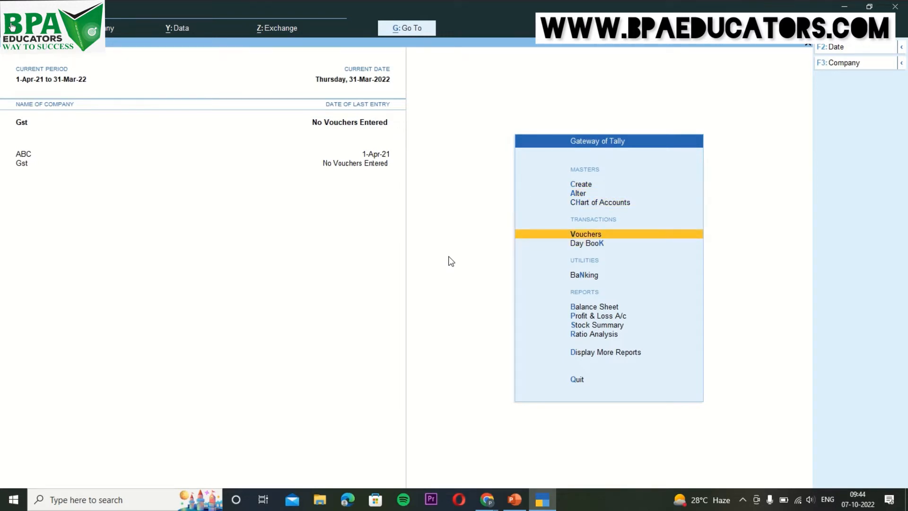
{"action": "key", "text": "Return"}
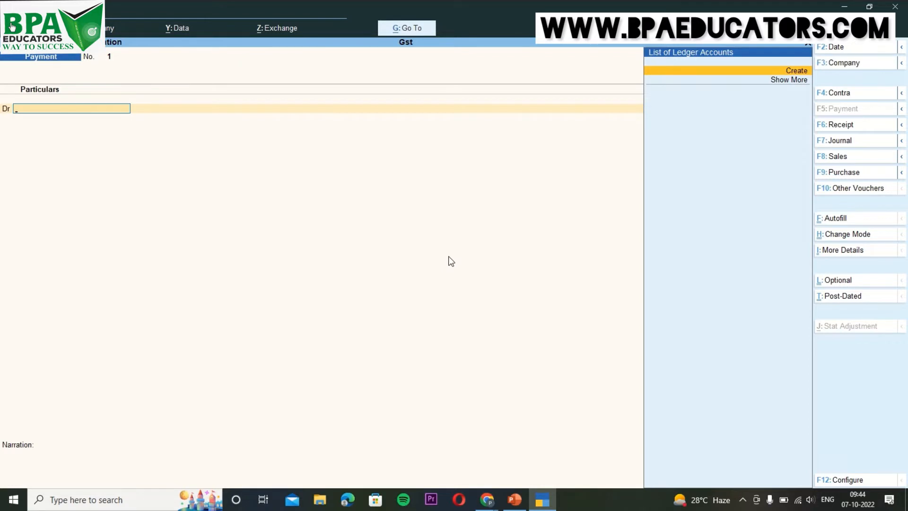
Switch to a Sales voucher and create party ledger Mr.Y under Sundry Debtors.
{"action": "key", "text": "F8"}
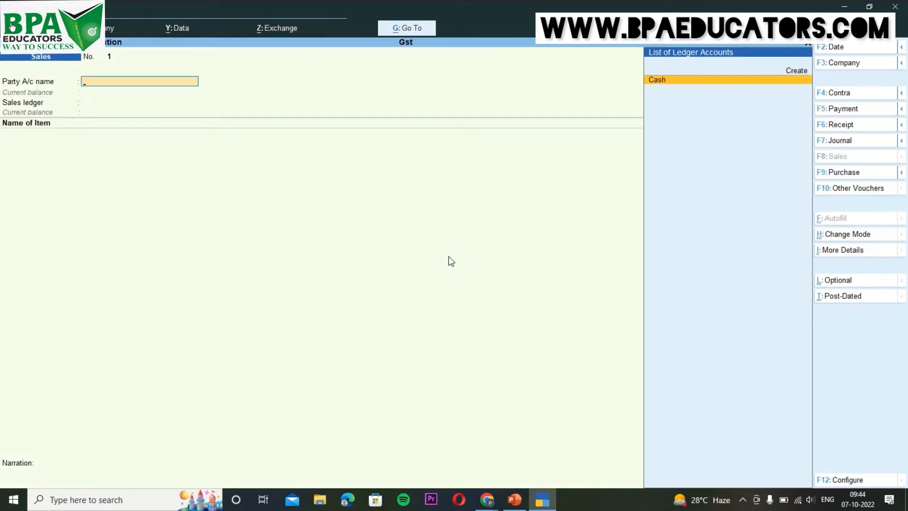
{"action": "key", "text": "alt+c"}
{"action": "type", "text": "Mr.Y"}
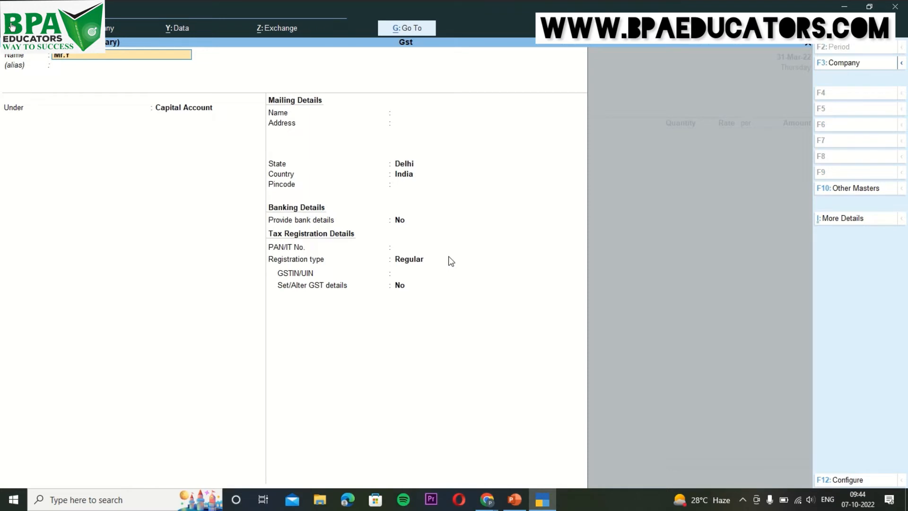
{"action": "key", "text": "Return"}
{"action": "type", "text": "Sun"}
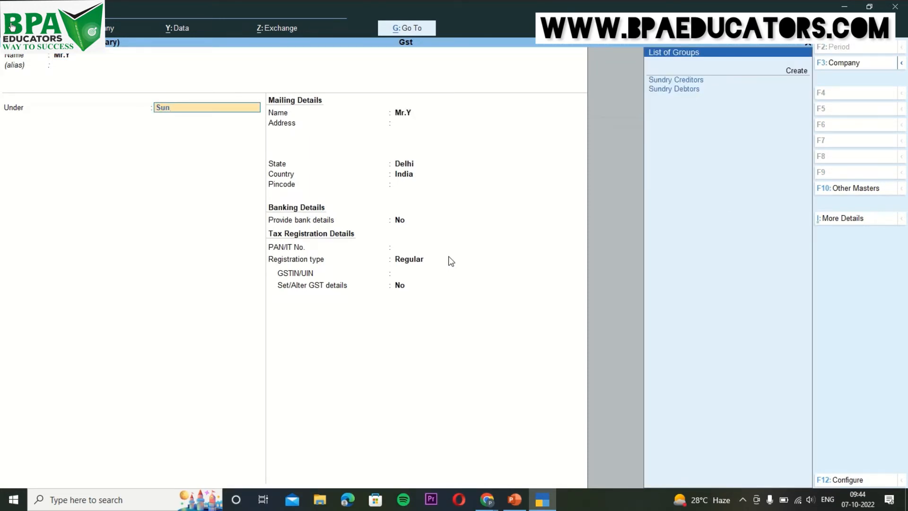
{"action": "key", "text": "Down"}
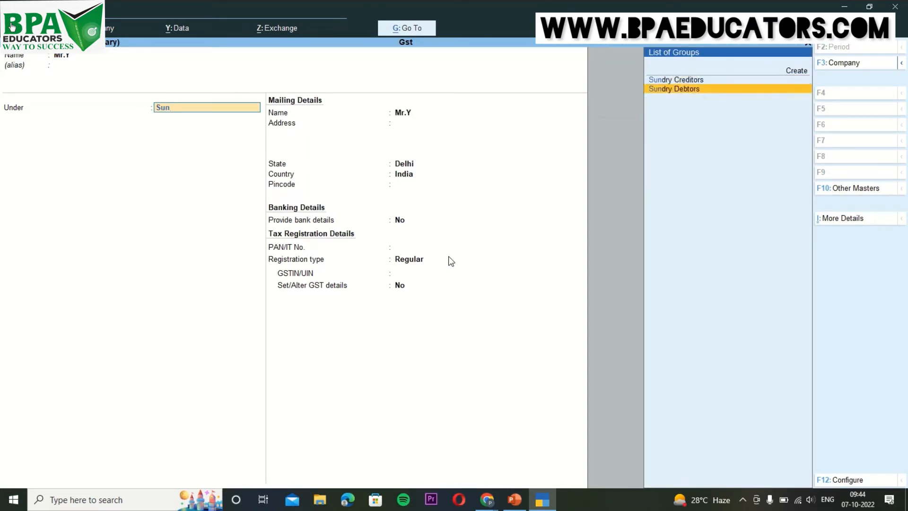
{"action": "key", "text": "Return"}
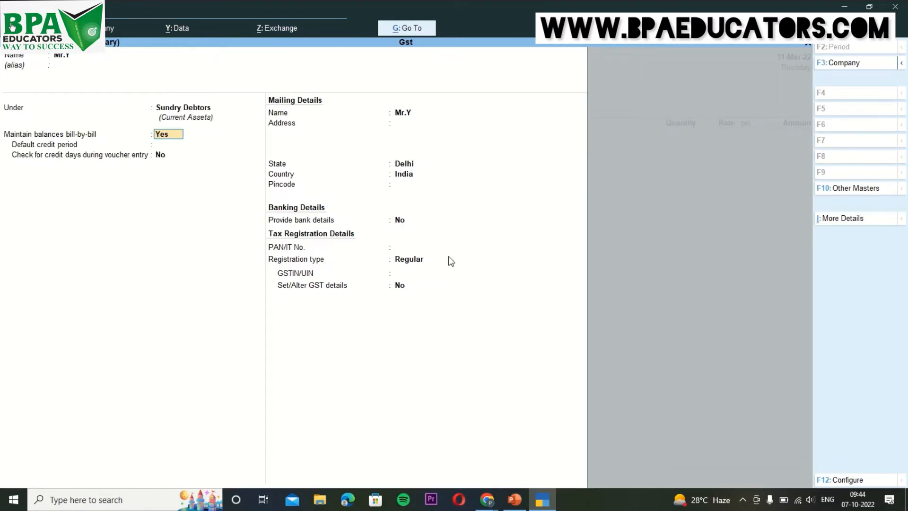
{"action": "key", "text": "Return"}
{"action": "key", "text": "Return"}
{"action": "key", "text": "Return"}
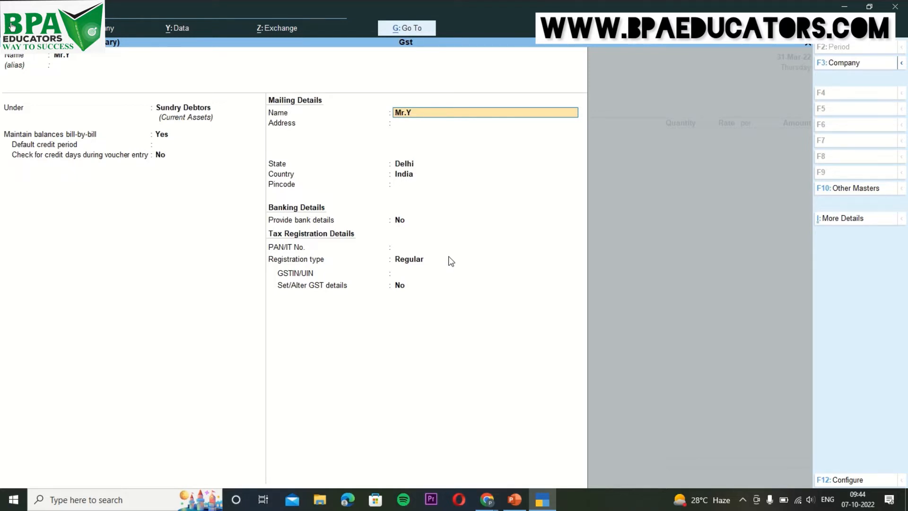
Enter Mr.Y's mailing address and pincode, keeping the state as Delhi.
{"action": "key", "text": "Return"}
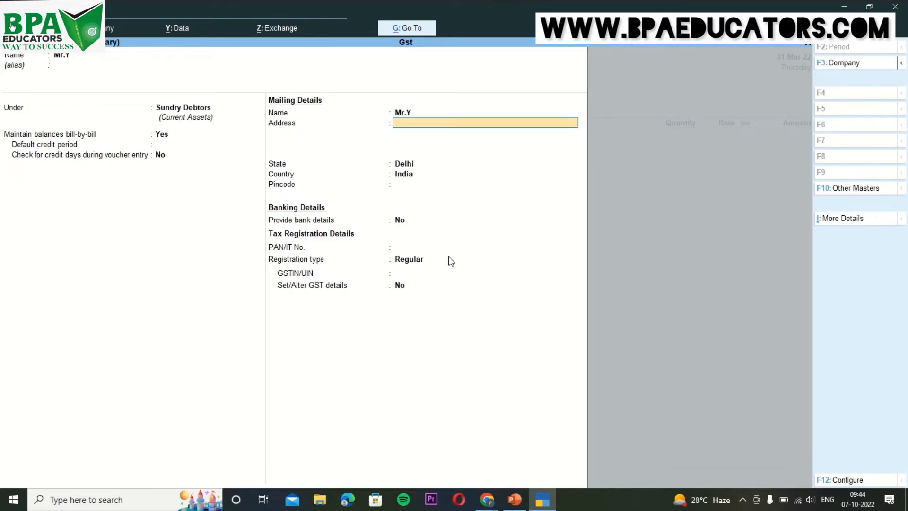
{"action": "type", "text": "Saraswatill"}
{"action": "key", "text": "BackSpace"}
{"action": "type", "text": "vihar,Pitampura"}
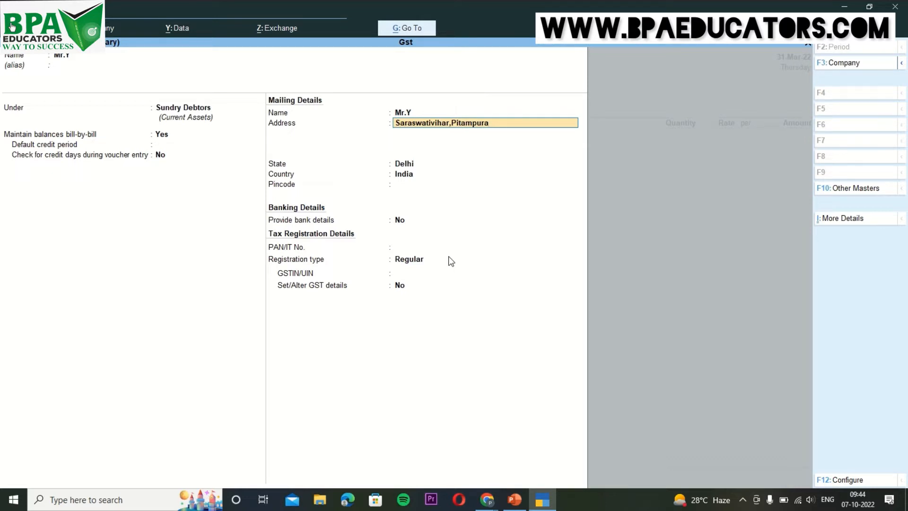
{"action": "type", "text": ",New delhi"}
{"action": "key", "text": "Return"}
{"action": "key", "text": "Return"}
{"action": "key", "text": "Return"}
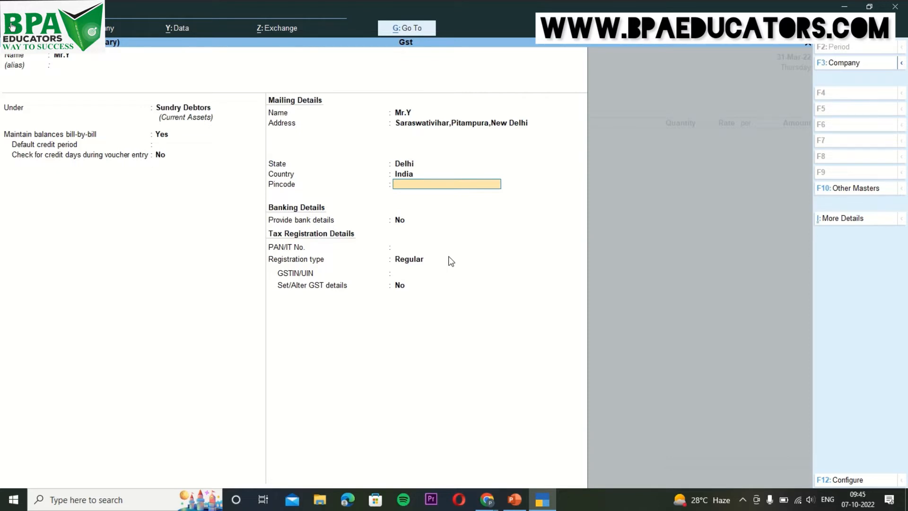
{"action": "type", "text": "11003"}
{"action": "key", "text": "Return"}
{"action": "key", "text": "Return"}
{"action": "key", "text": "Return"}
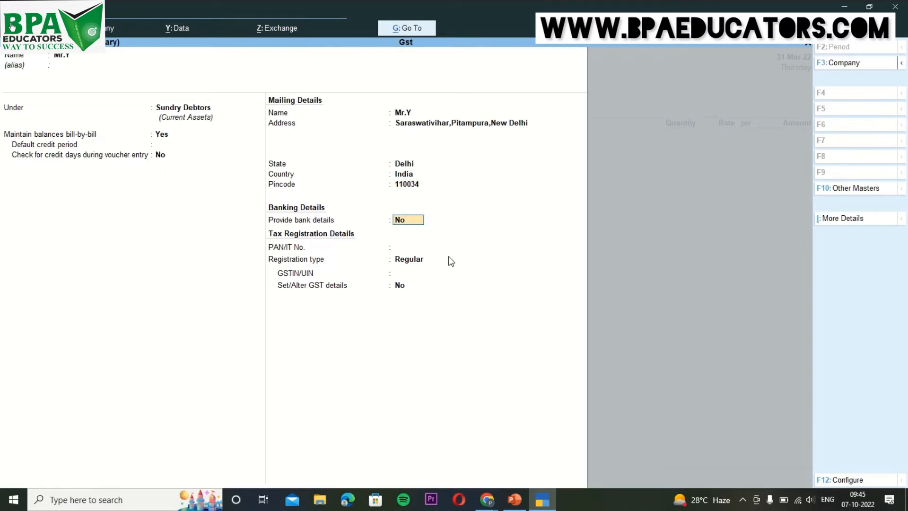
Keep Regular as the registration type and enter the party's GSTIN.
{"action": "key", "text": "Return"}
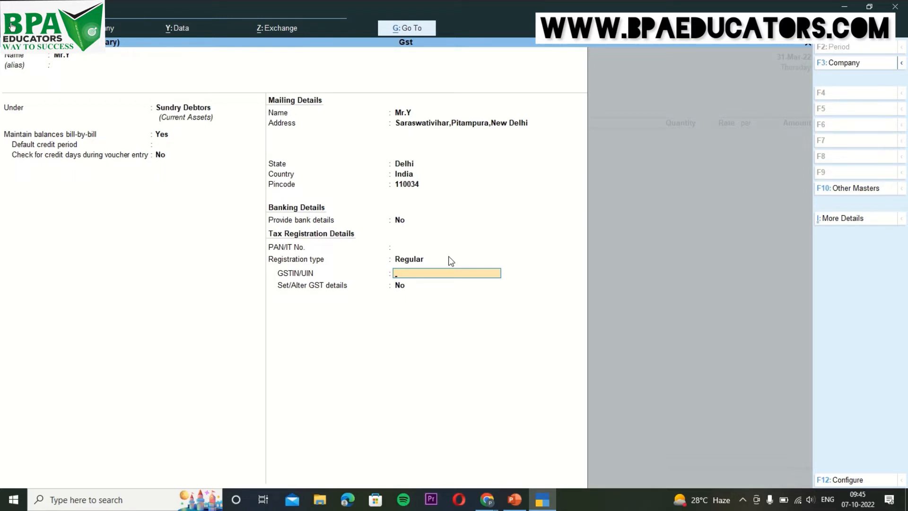
Save ledger Mr.Y and skip the dispatch and party details.
{"action": "key", "text": "Return"}
{"action": "key", "text": "Return"}
{"action": "key", "text": "Return"}
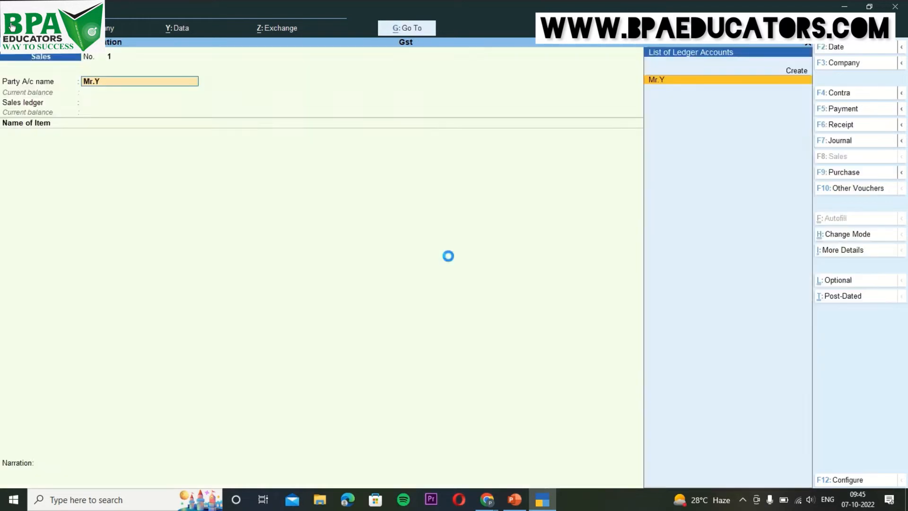
{"action": "key", "text": "Return"}
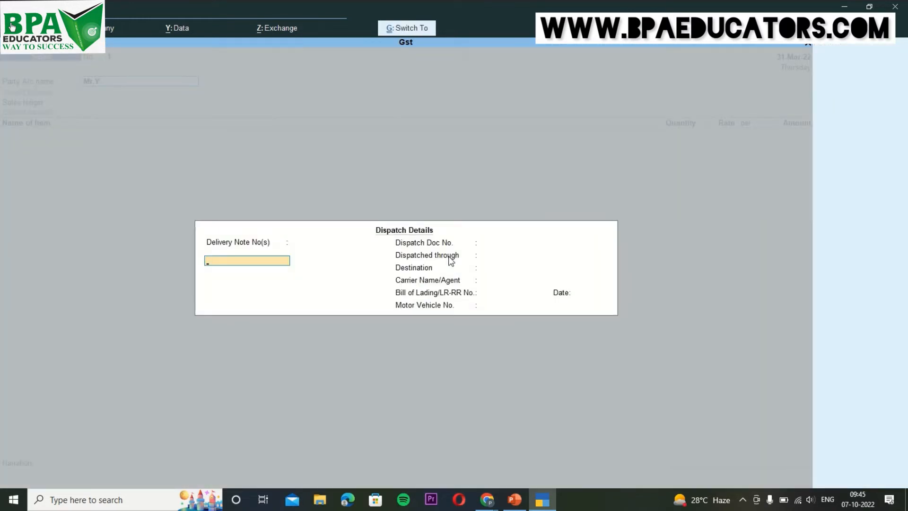
{"action": "key", "text": "ctrl+a"}
{"action": "key", "text": "ctrl+a"}
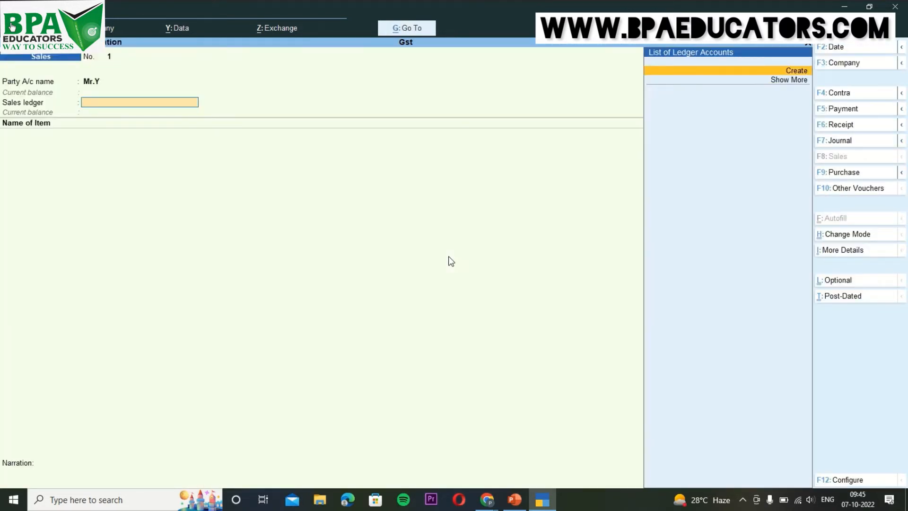
Create a ledger named Sales under Sales Accounts for the invoice.
{"action": "key", "text": "alt+c"}
{"action": "type", "text": "S"}
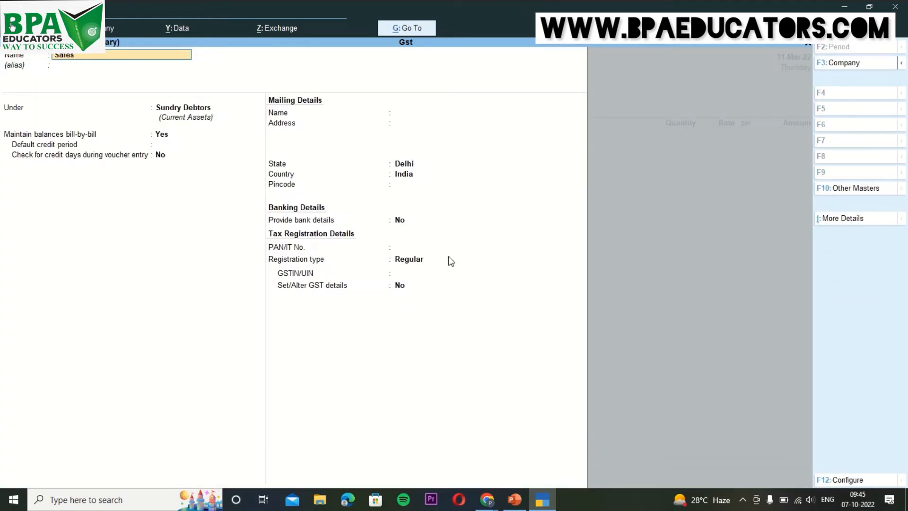
{"action": "type", "text": "ales"}
{"action": "key", "text": "Return"}
{"action": "key", "text": "Return"}
{"action": "type", "text": "Sa"}
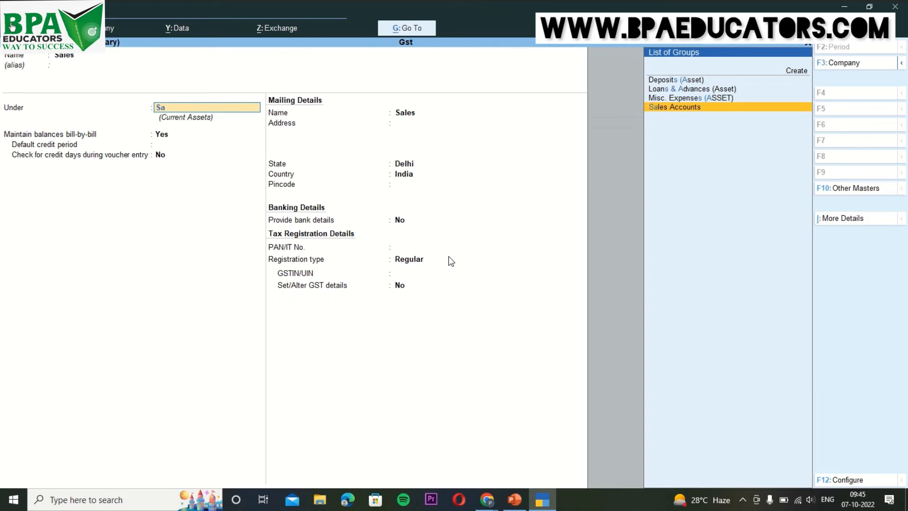
{"action": "key", "text": "Return"}
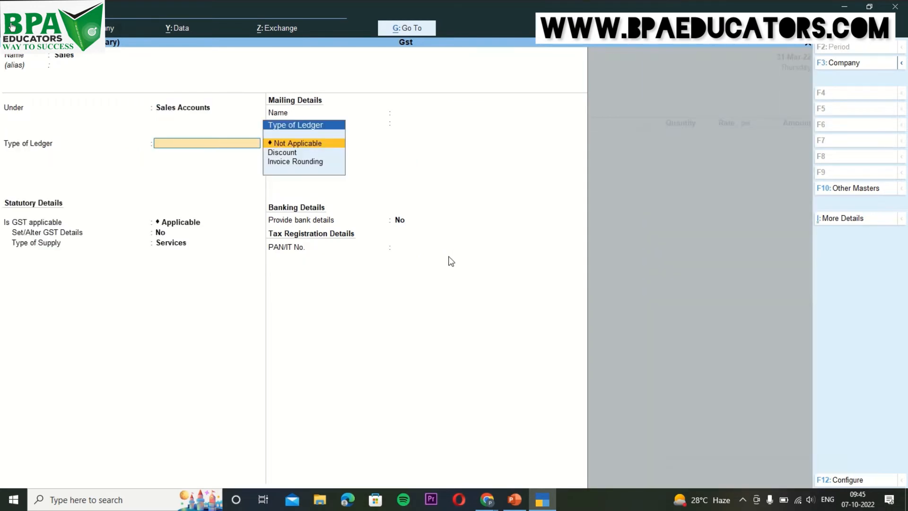
{"action": "key", "text": "ctrl+a"}
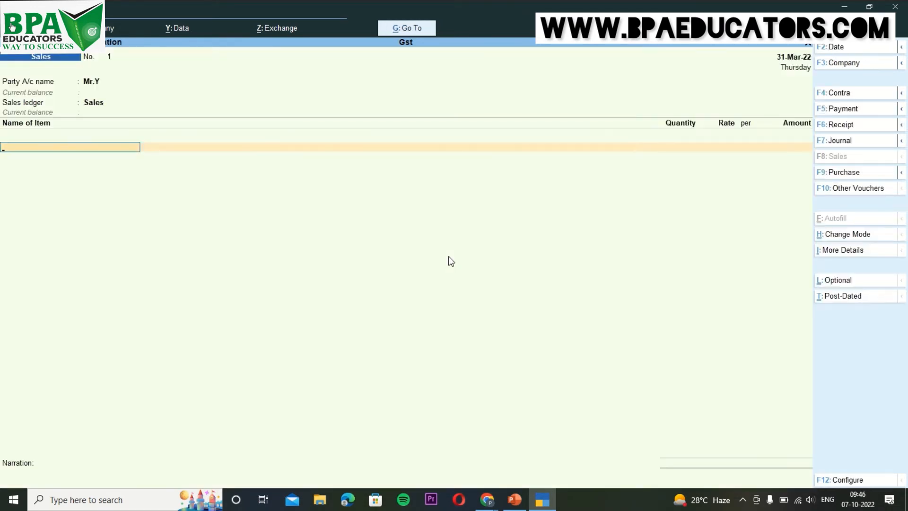
Start a new stock item named Item 1.
{"action": "key", "text": "alt+c"}
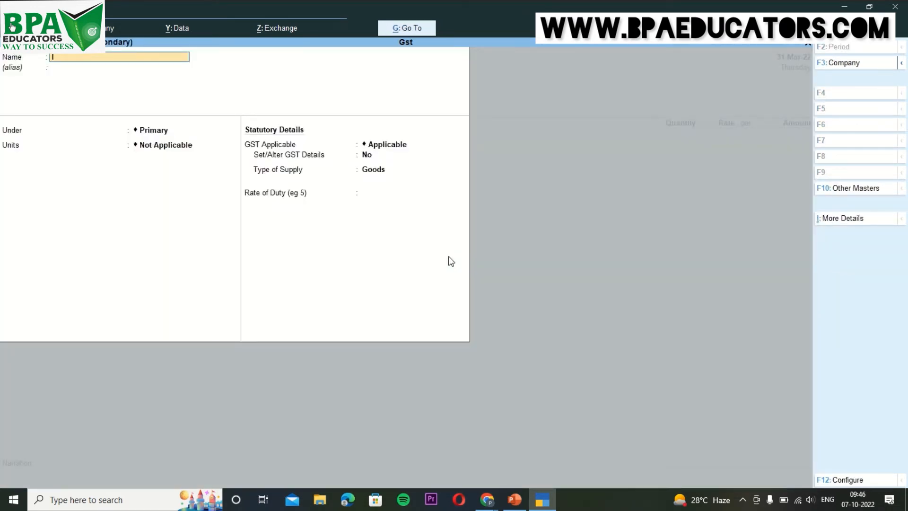
{"action": "type", "text": "Item 1"}
{"action": "key", "text": "Return"}
{"action": "key", "text": "Return"}
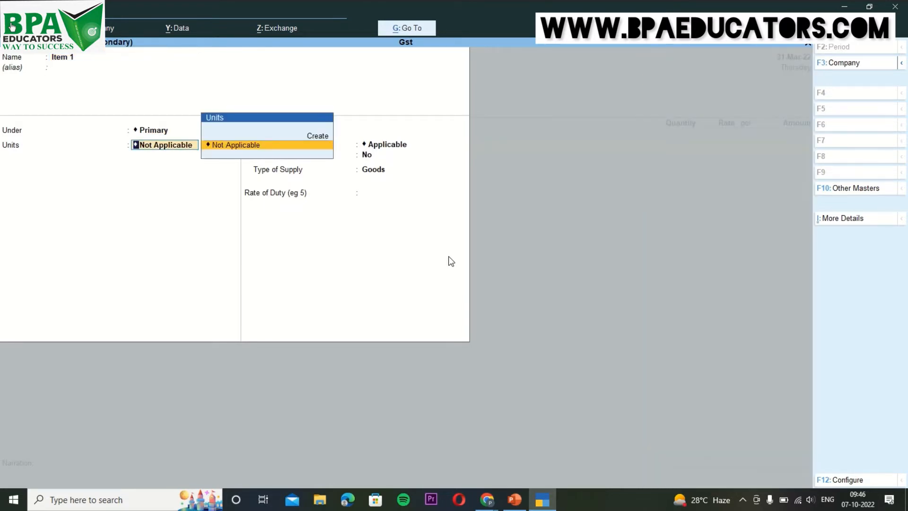
Create unit pcs with UQC PCS-PIECES for the item and keep GST applicable.
{"action": "key", "text": "alt+c"}
{"action": "type", "text": "p"}
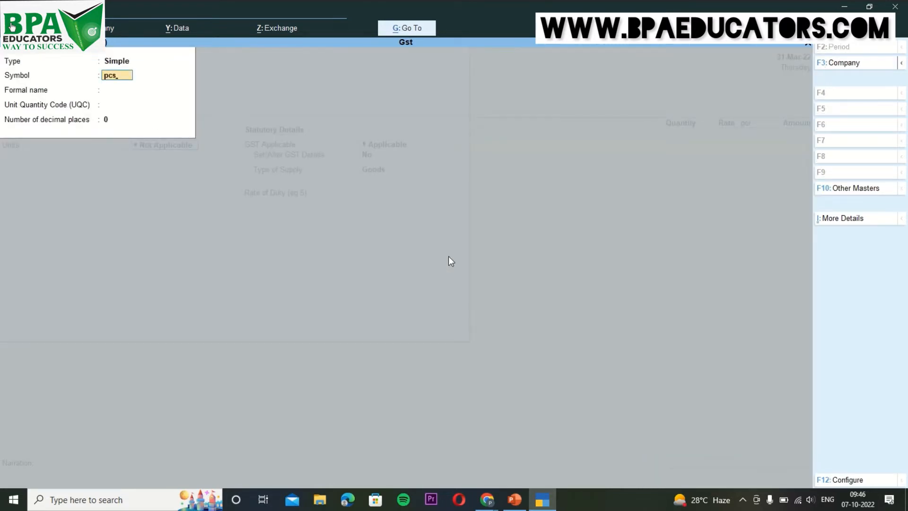
{"action": "type", "text": "cs"}
{"action": "key", "text": "Return"}
{"action": "key", "text": "Return"}
{"action": "type", "text": "pc"}
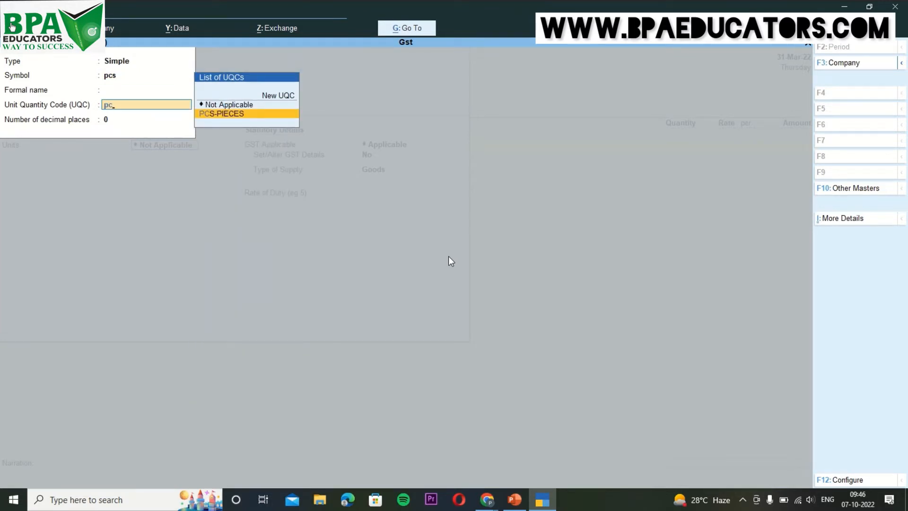
{"action": "key", "text": "Return"}
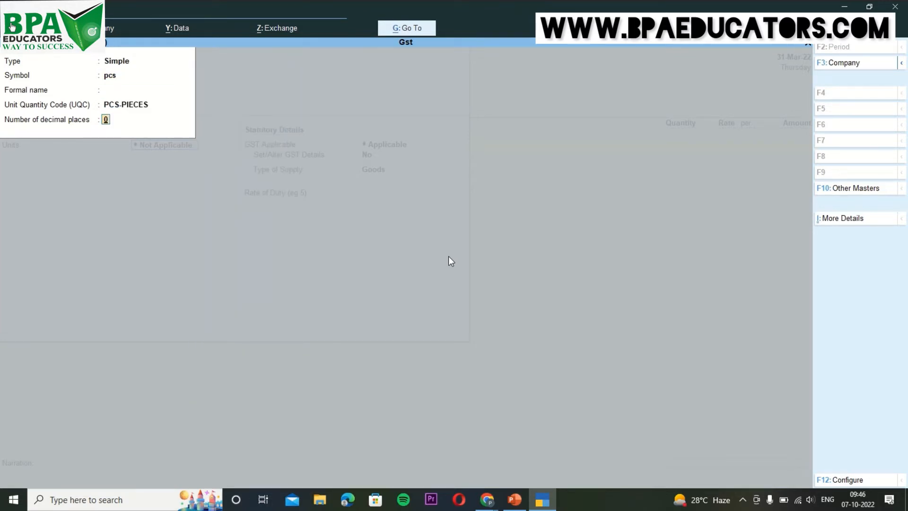
{"action": "key", "text": "Return"}
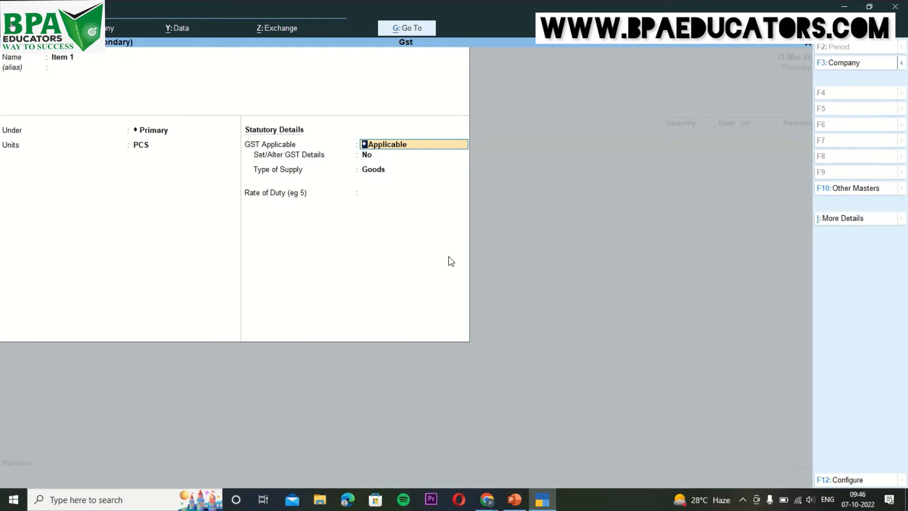
{"action": "key", "text": "Return"}
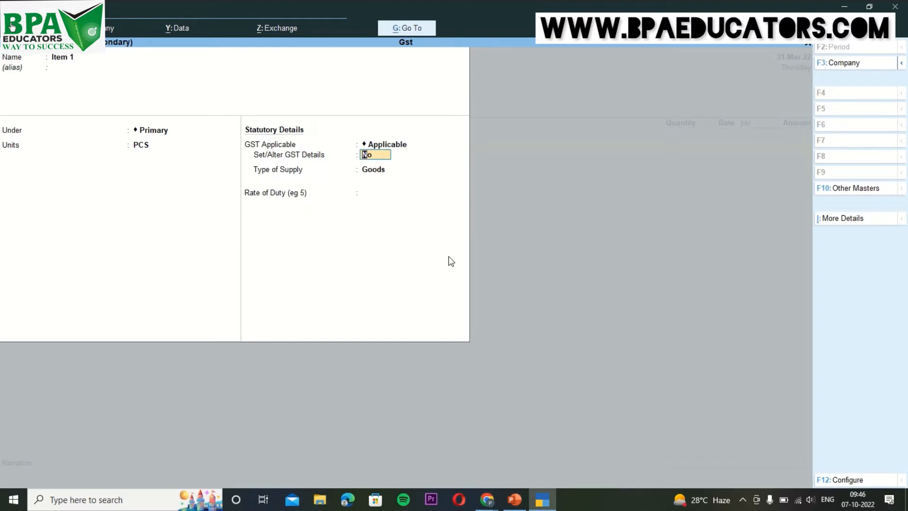
Open Item 1's GST details and enter description Item 1 with HSN/SAC 3234243.
{"action": "type", "text": "y"}
{"action": "key", "text": "Return"}
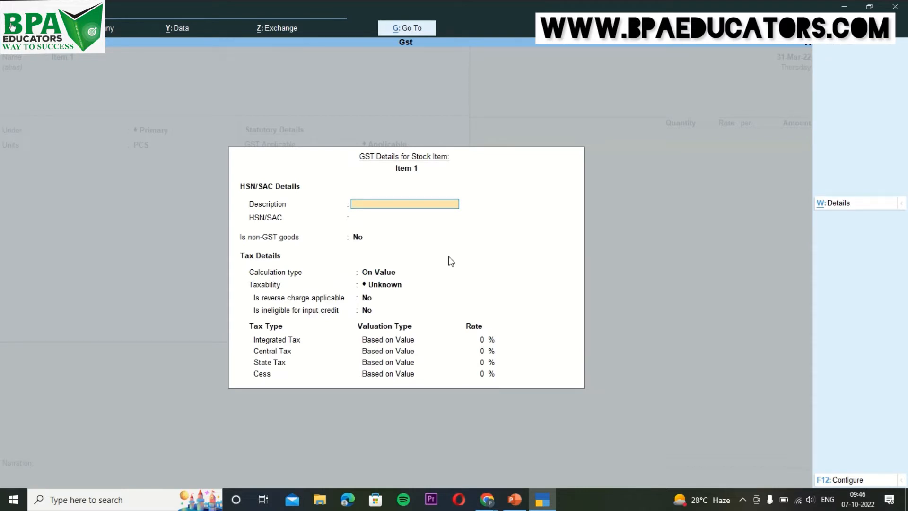
{"action": "type", "text": "Item 1"}
{"action": "key", "text": "Return"}
{"action": "type", "text": "3234243"}
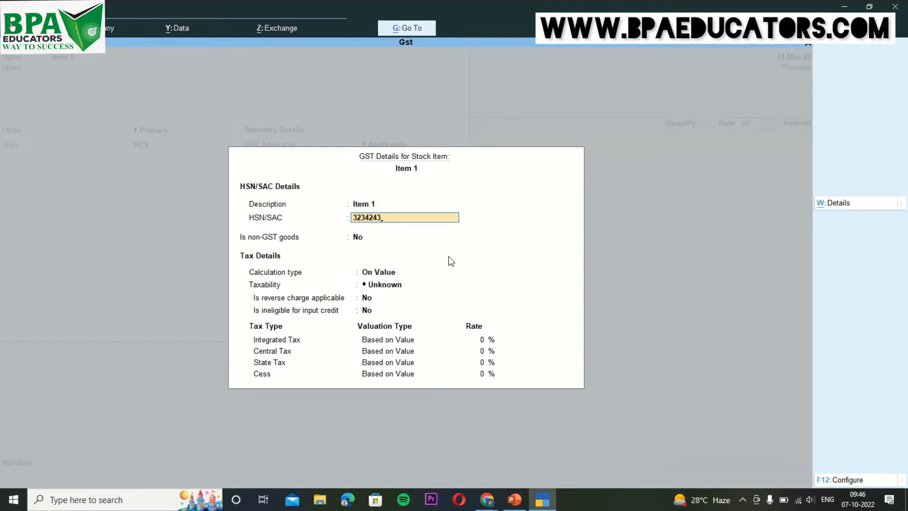
{"action": "key", "text": "Return"}
Set taxability to Taxable with 12% integrated tax and Goods as the supply type.
{"action": "key", "text": "Return"}
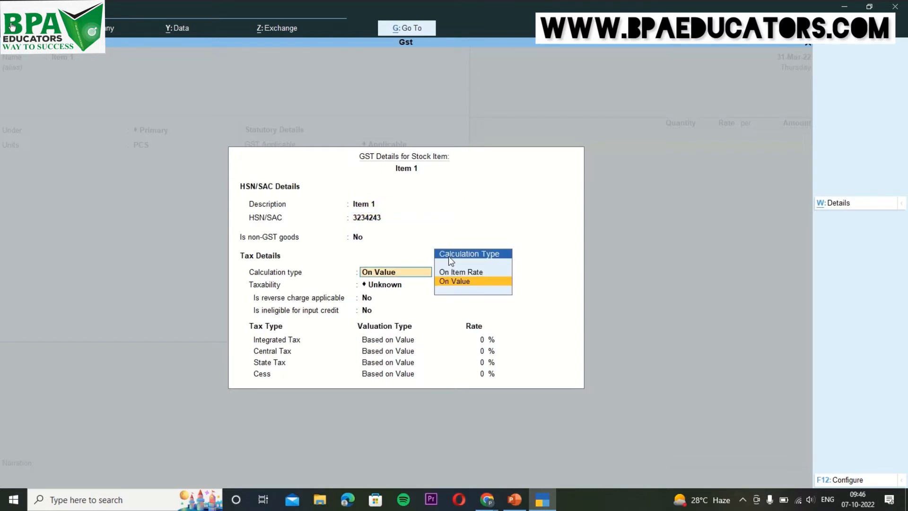
{"action": "key", "text": "Return"}
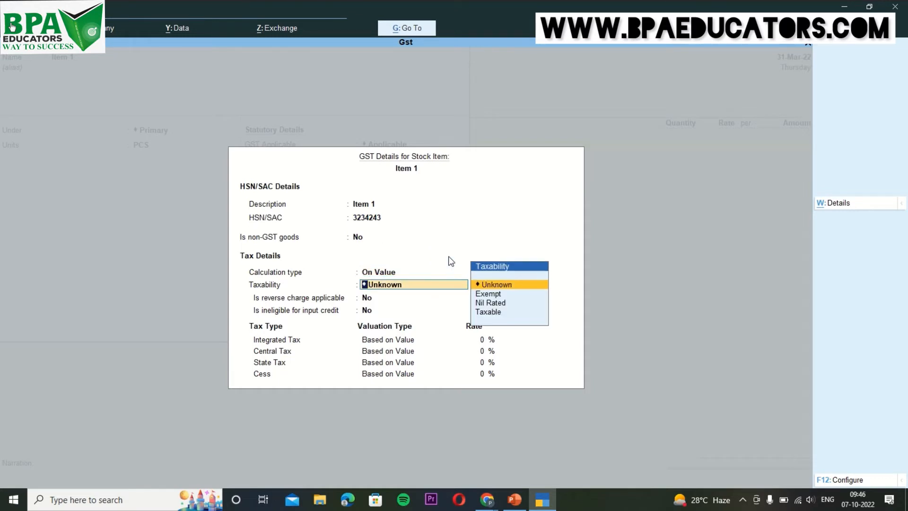
{"action": "key", "text": "Down"}
{"action": "key", "text": "Down"}
{"action": "key", "text": "Down"}
{"action": "key", "text": "Return"}
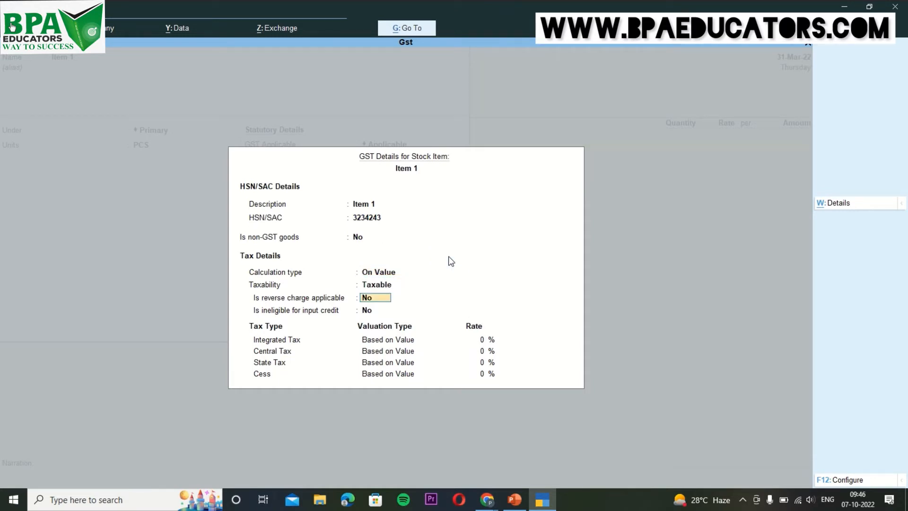
{"action": "key", "text": "Return"}
{"action": "key", "text": "Return"}
{"action": "type", "text": "12"}
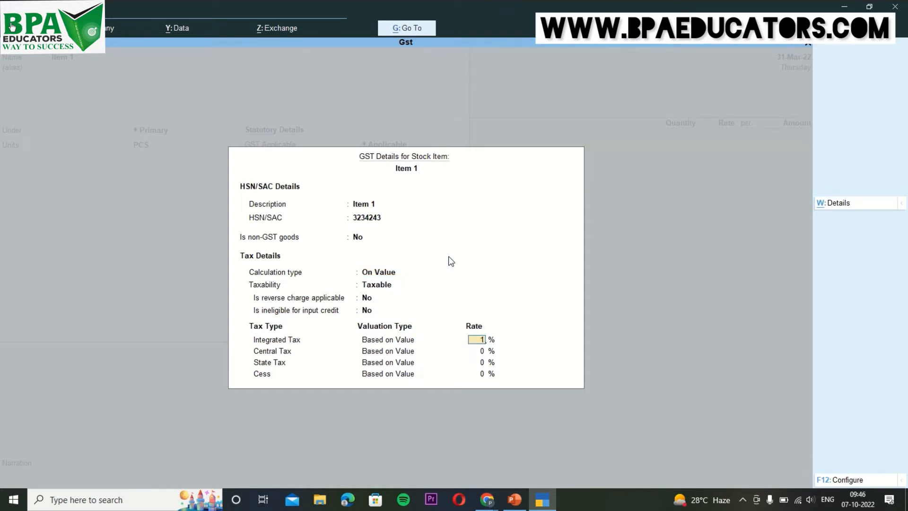
{"action": "key", "text": "Return"}
{"action": "key", "text": "Return"}
{"action": "key", "text": "Return"}
{"action": "key", "text": "Return"}
{"action": "key", "text": "Return"}
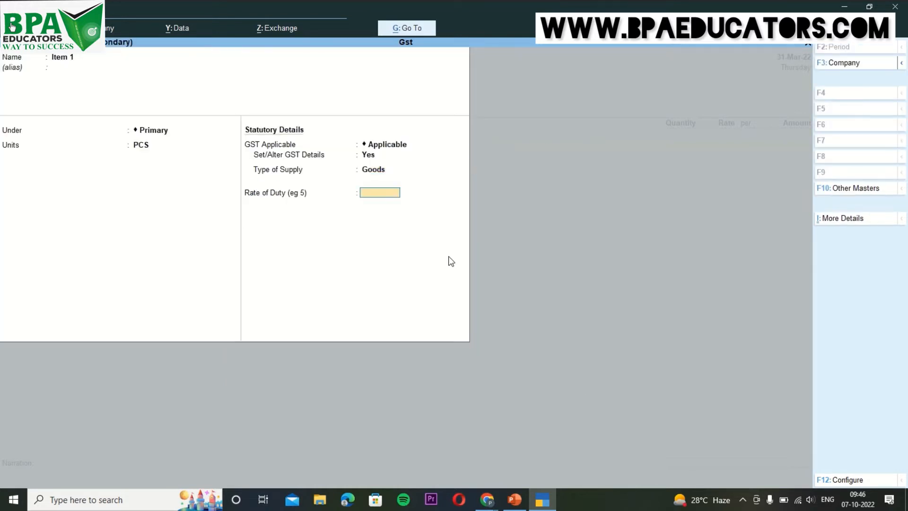
{"action": "key", "text": "Return"}
{"action": "key", "text": "Return"}
{"action": "key", "text": "Return"}
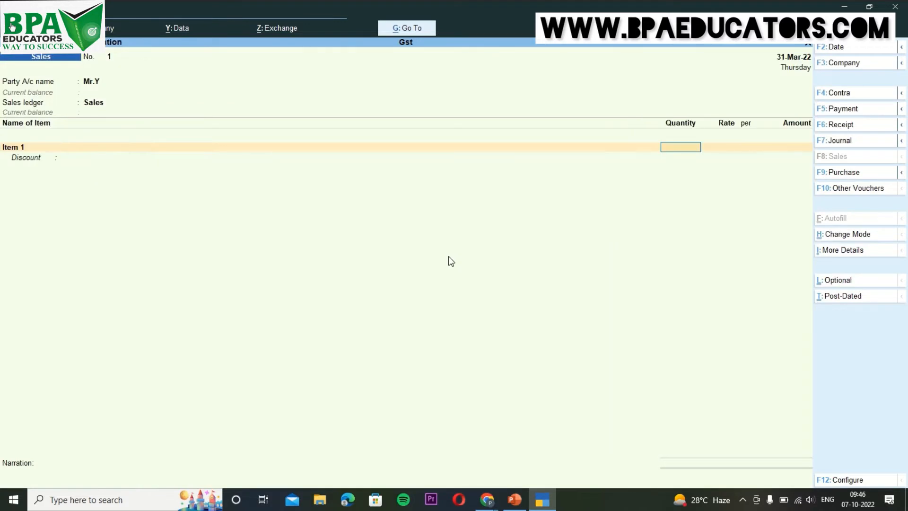
Enter 10 PCS of Item 1 at a rate of 20,000, totalling 2,00,000.00.
{"action": "type", "text": "10"}
{"action": "key", "text": "Return"}
{"action": "key", "text": "Return"}
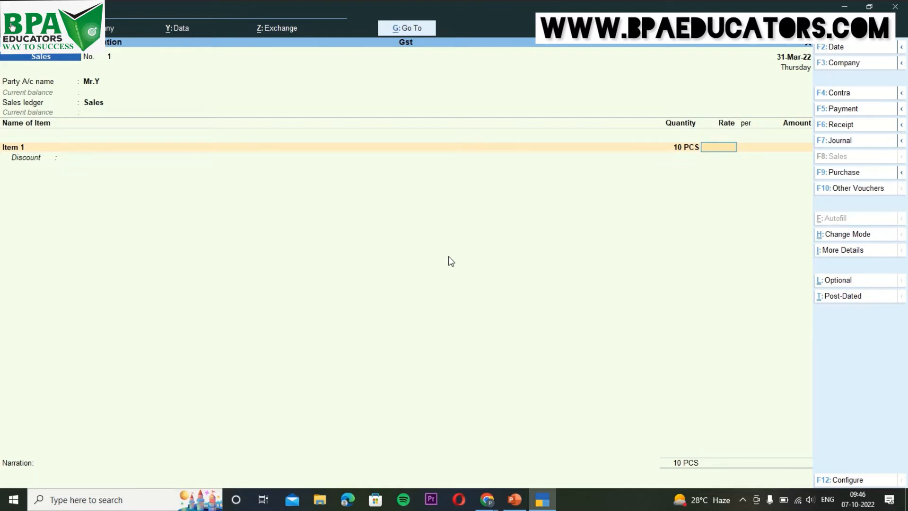
{"action": "type", "text": "20000"}
{"action": "key", "text": "Return"}
{"action": "key", "text": "Return"}
{"action": "key", "text": "Return"}
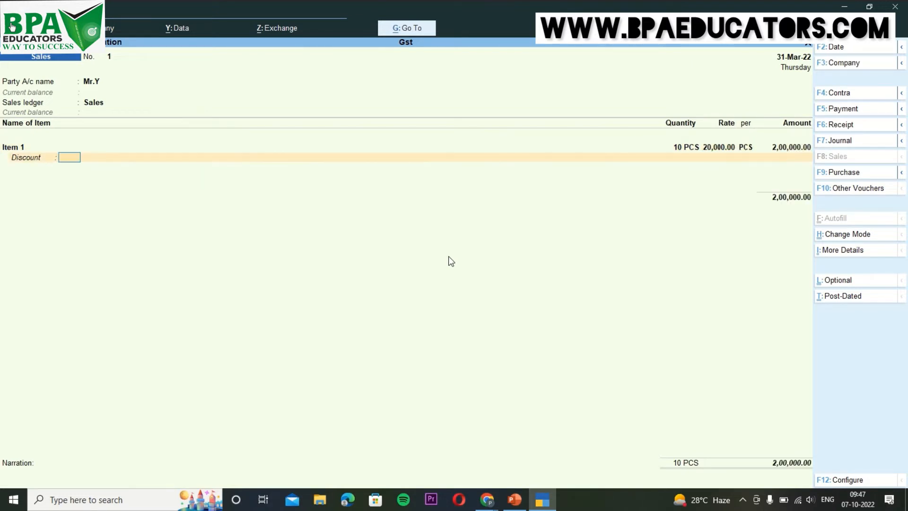
{"action": "key", "text": "Return"}
{"action": "key", "text": "Return"}
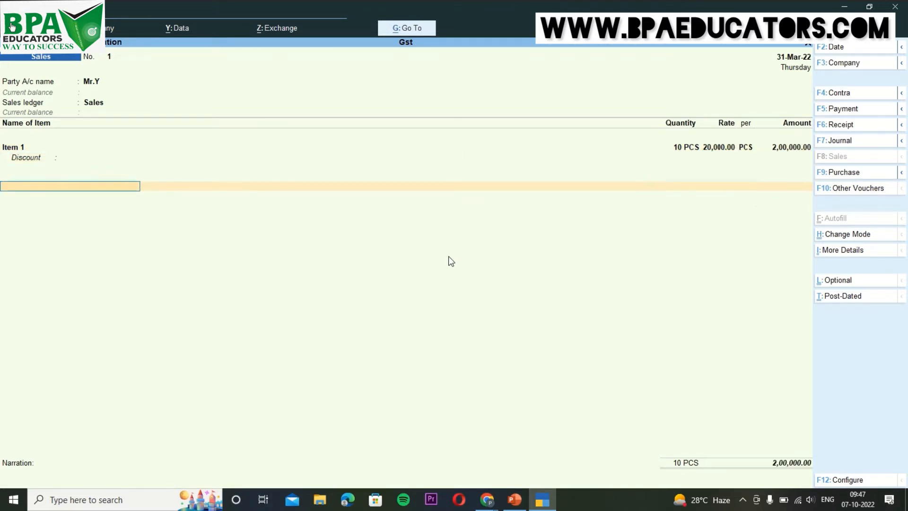
Create ledger Output Cgst under Duties & Taxes with GST duty type and Central Tax.
{"action": "key", "text": "alt+c"}
{"action": "type", "text": "O"}
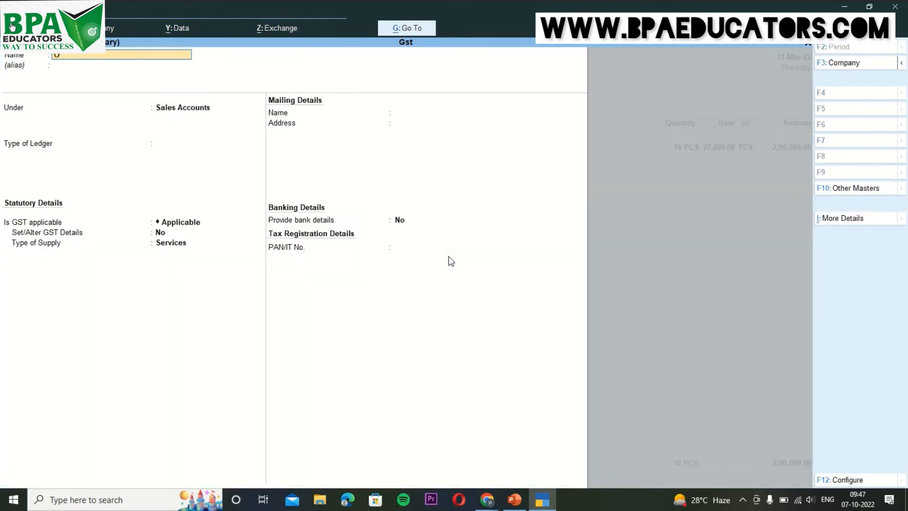
{"action": "type", "text": "utput Cgst"}
{"action": "key", "text": "Return"}
{"action": "type", "text": "Ch"}
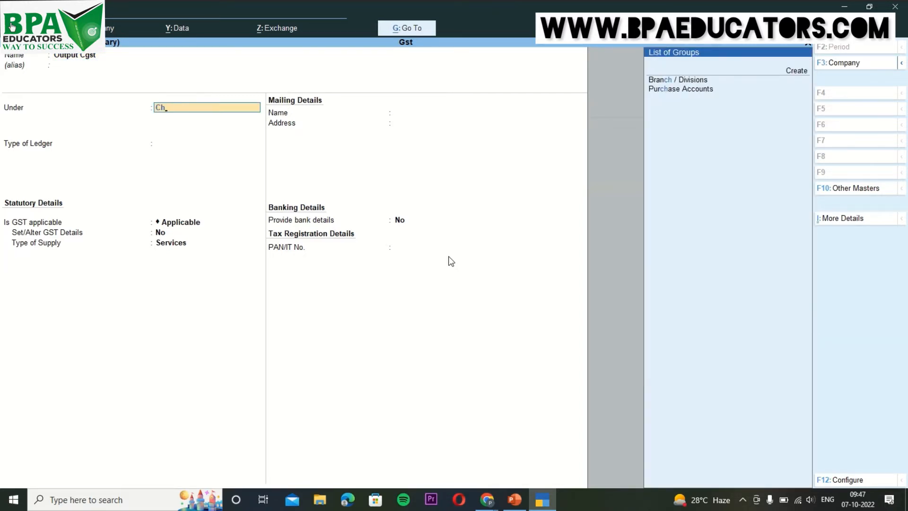
{"action": "key", "text": "BackSpace"}
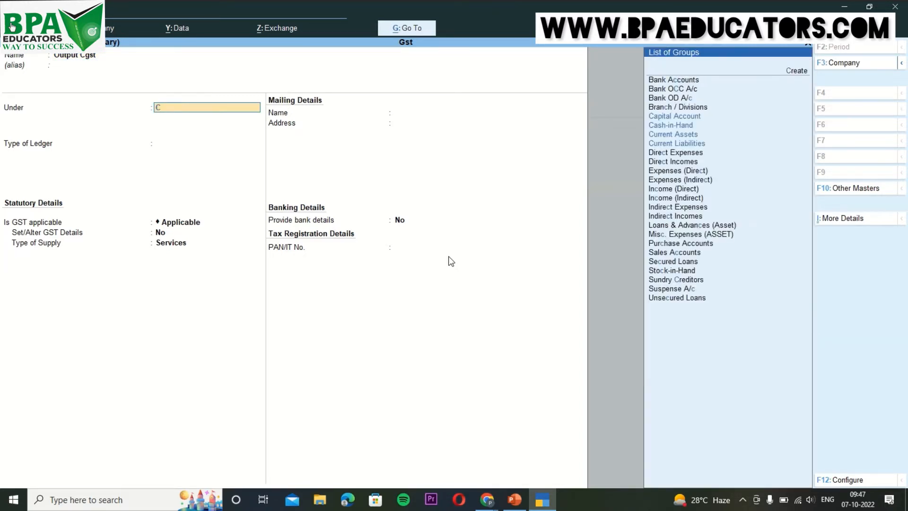
{"action": "key", "text": "BackSpace"}
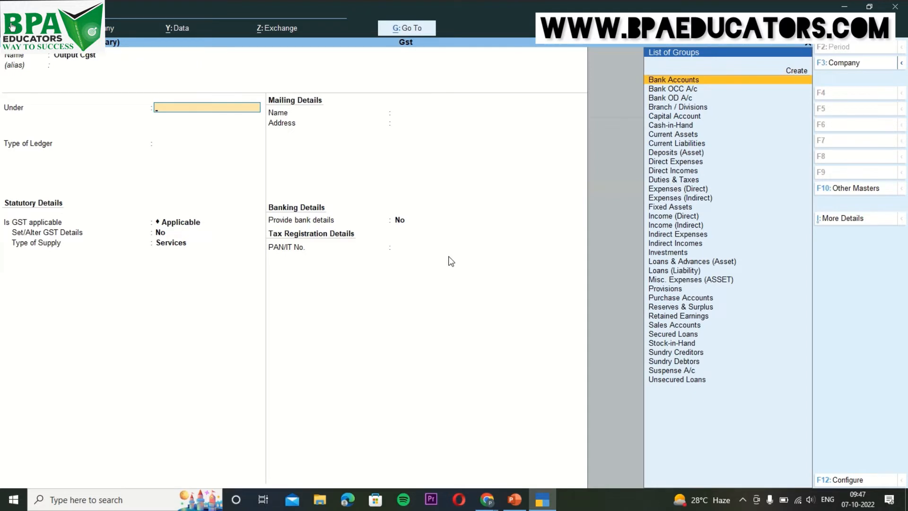
{"action": "type", "text": "Du"}
{"action": "key", "text": "Return"}
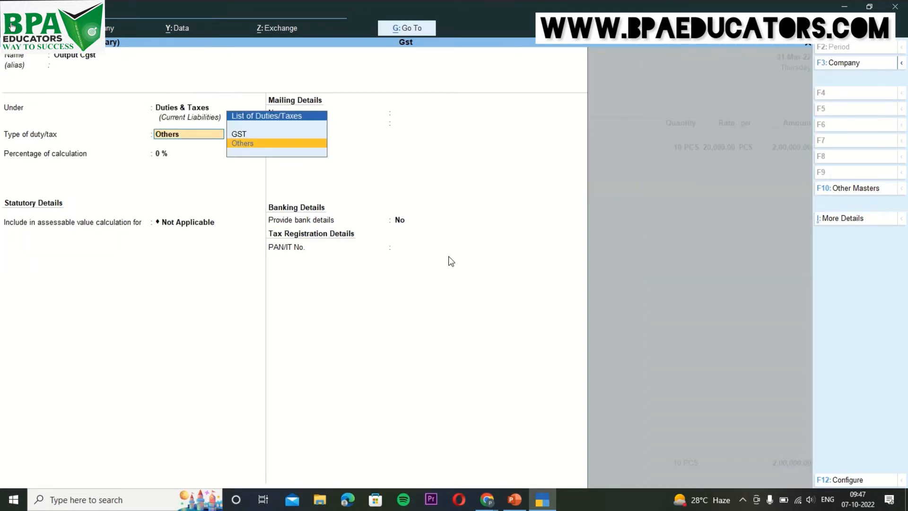
{"action": "key", "text": "Up"}
{"action": "key", "text": "Return"}
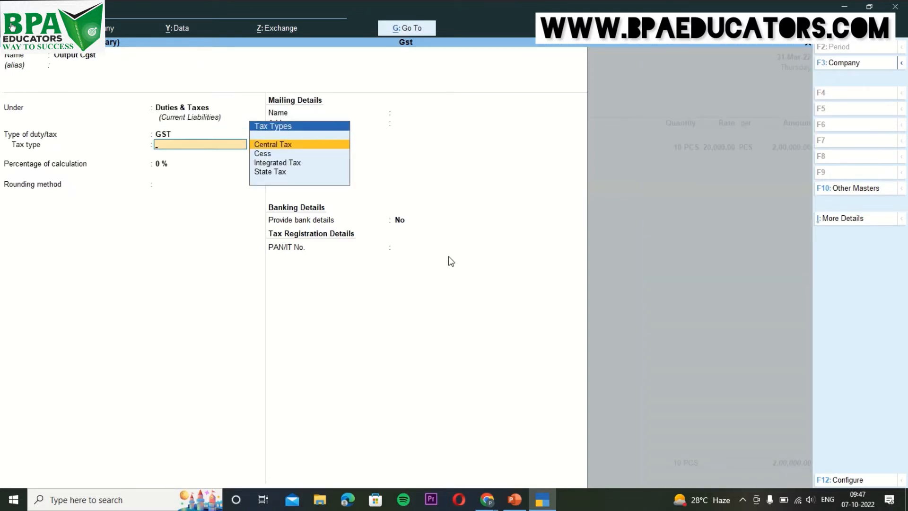
{"action": "key", "text": "Return"}
{"action": "key", "text": "ctrl+a"}
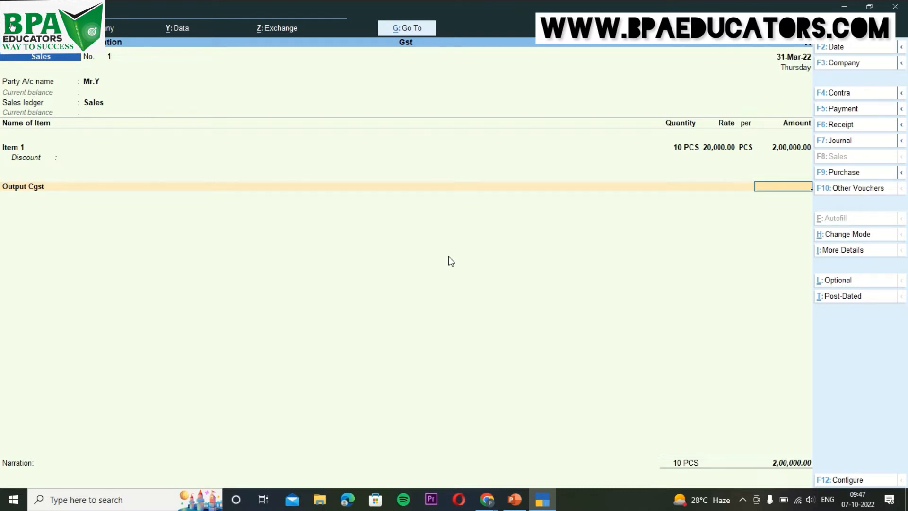
Step back to the Item 1 line and reopen the Item 1 stock master for alteration.
{"action": "key", "text": "BackSpace"}
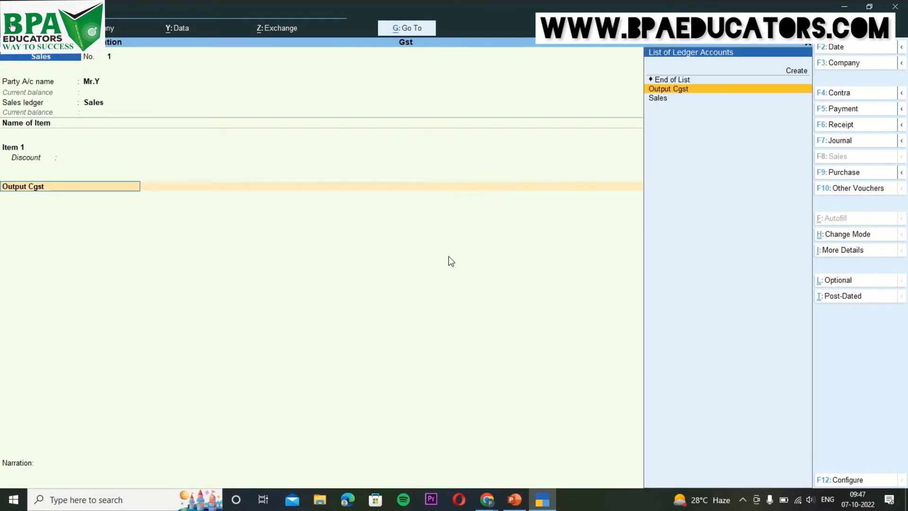
{"action": "key", "text": "BackSpace"}
{"action": "key", "text": "BackSpace"}
{"action": "key", "text": "BackSpace"}
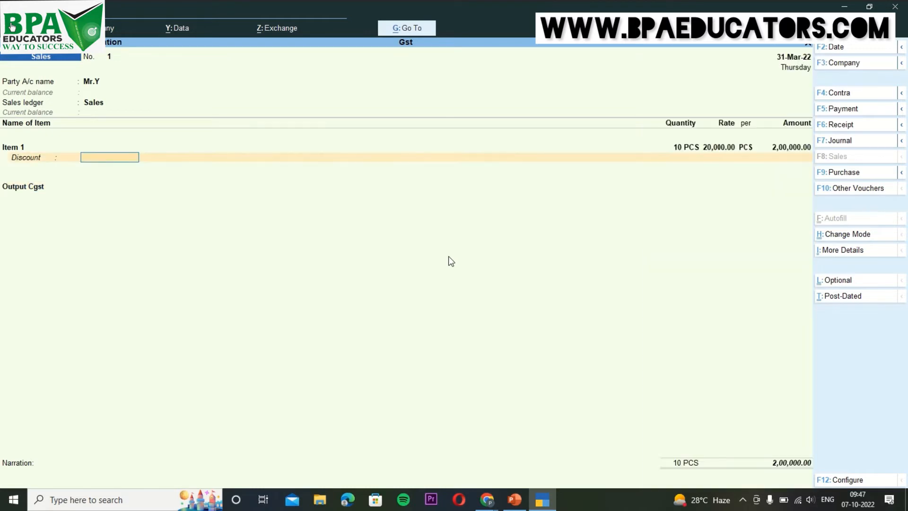
{"action": "key", "text": "BackSpace"}
{"action": "key", "text": "BackSpace"}
{"action": "key", "text": "BackSpace"}
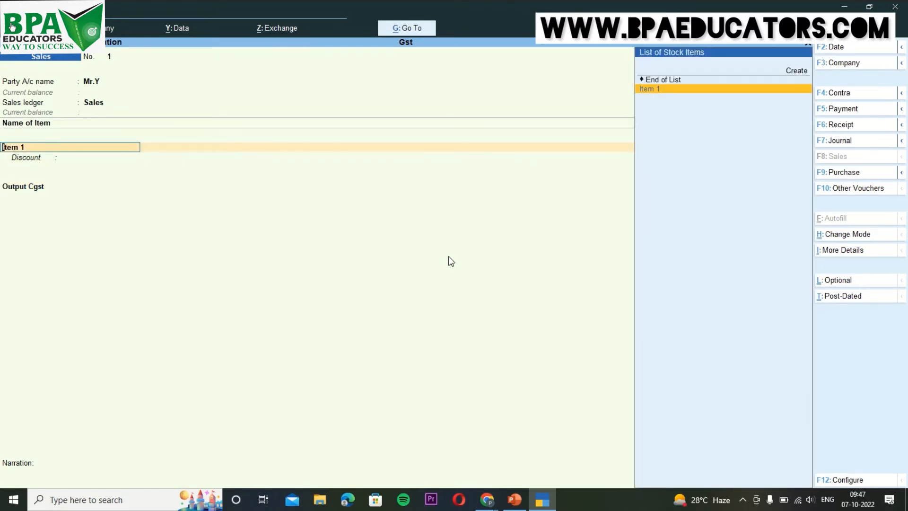
{"action": "key", "text": "ctrl+Return"}
{"action": "key", "text": "Return"}
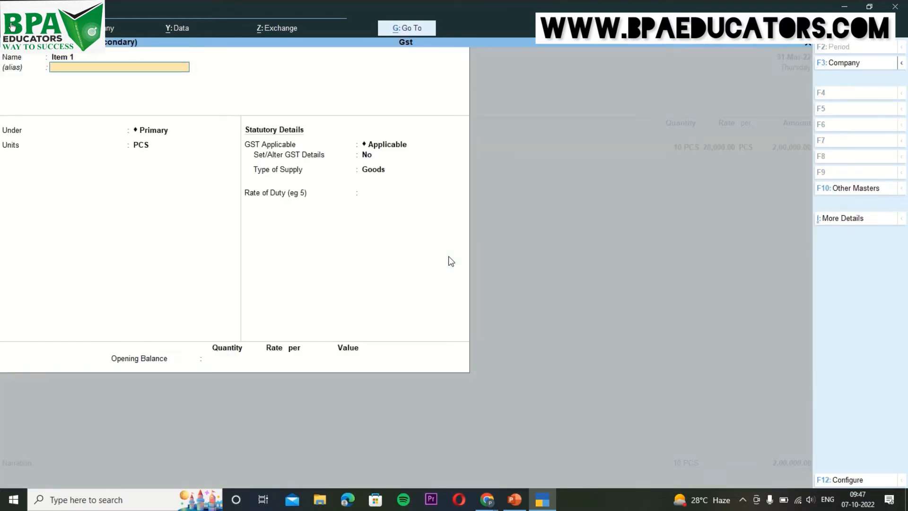
{"action": "key", "text": "Return"}
{"action": "key", "text": "Return"}
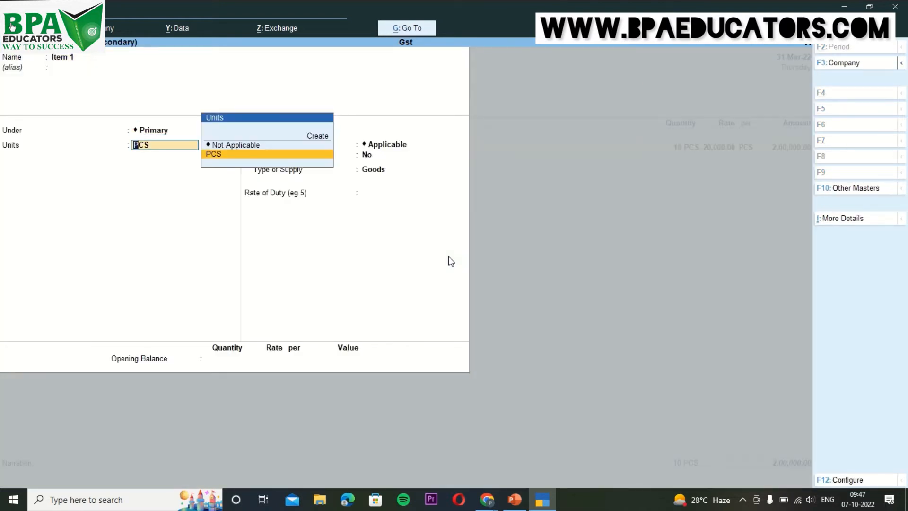
{"action": "key", "text": "Return"}
{"action": "key", "text": "Return"}
Enable Item 1 GST details: HSN 3234243, 12% split as 6% central and 6% state, Goods.
{"action": "type", "text": "y"}
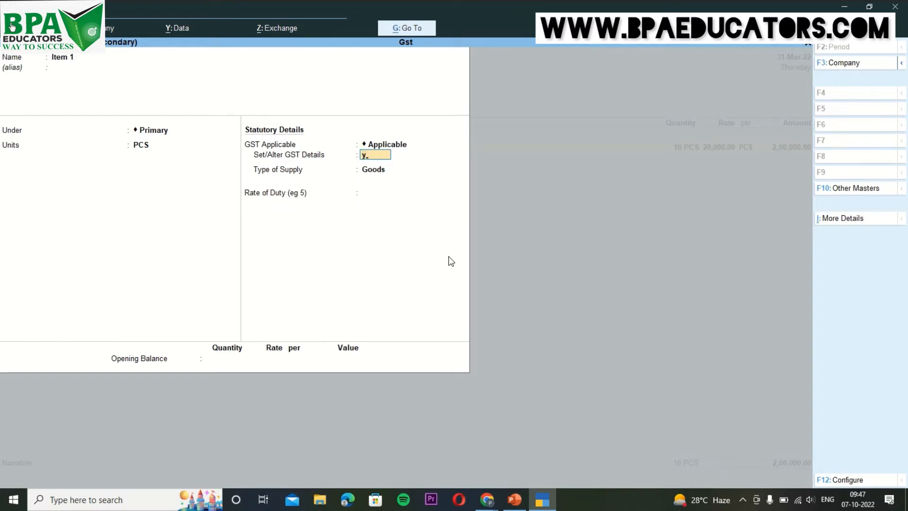
{"action": "key", "text": "Return"}
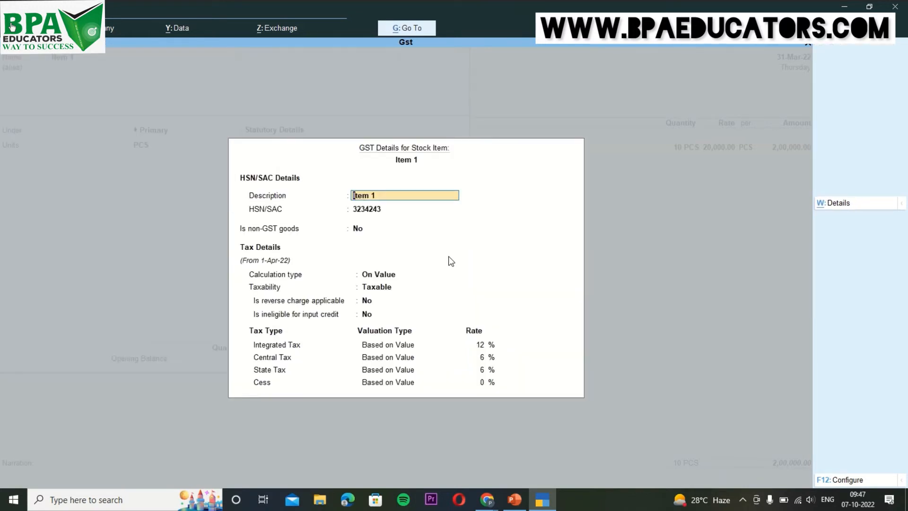
{"action": "key", "text": "Return"}
{"action": "key", "text": "Return"}
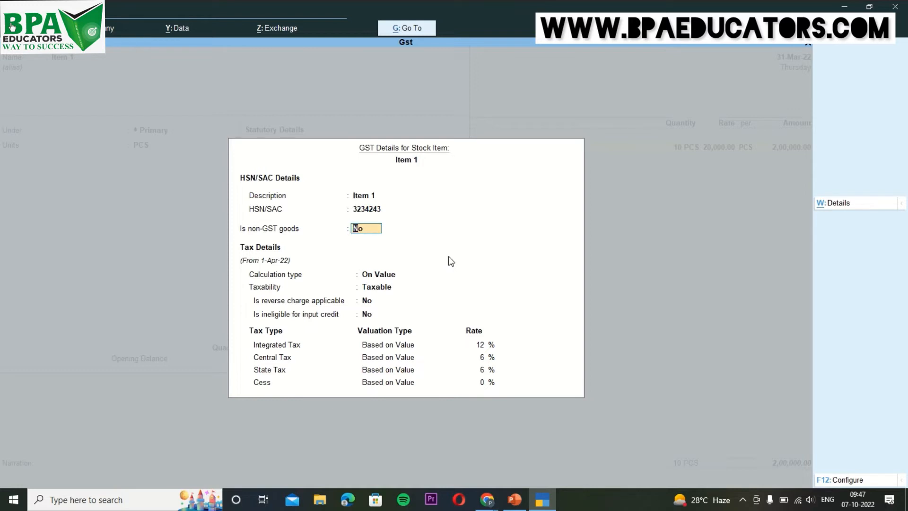
{"action": "key", "text": "Return"}
{"action": "key", "text": "Return"}
{"action": "key", "text": "Return"}
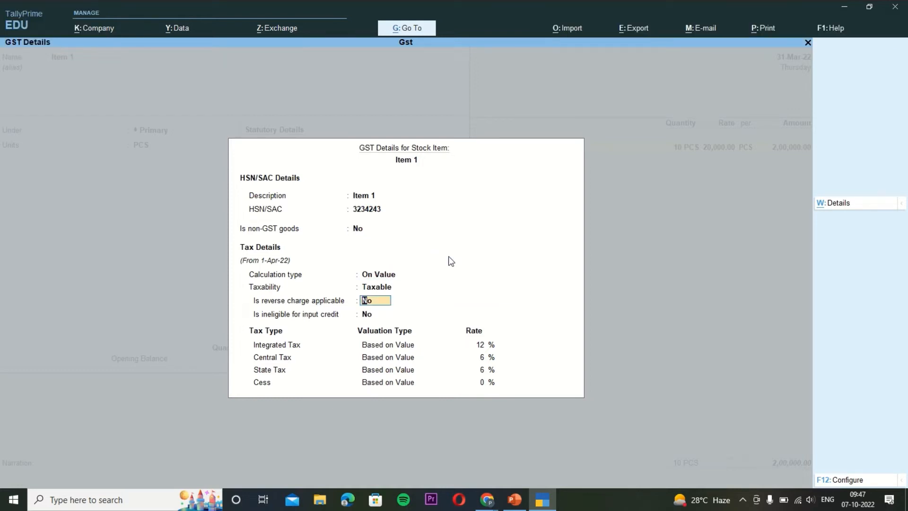
{"action": "key", "text": "Return"}
{"action": "key", "text": "Return"}
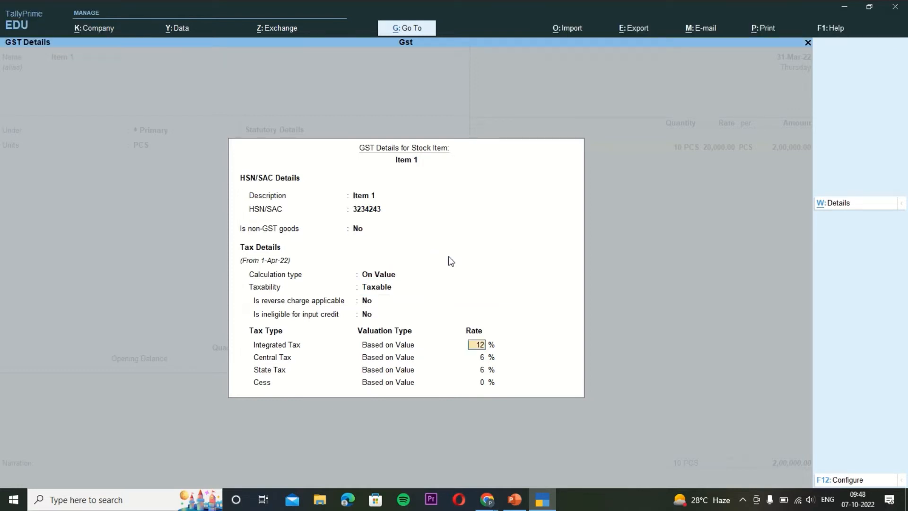
{"action": "key", "text": "Return"}
{"action": "key", "text": "Return"}
{"action": "key", "text": "Return"}
{"action": "key", "text": "Return"}
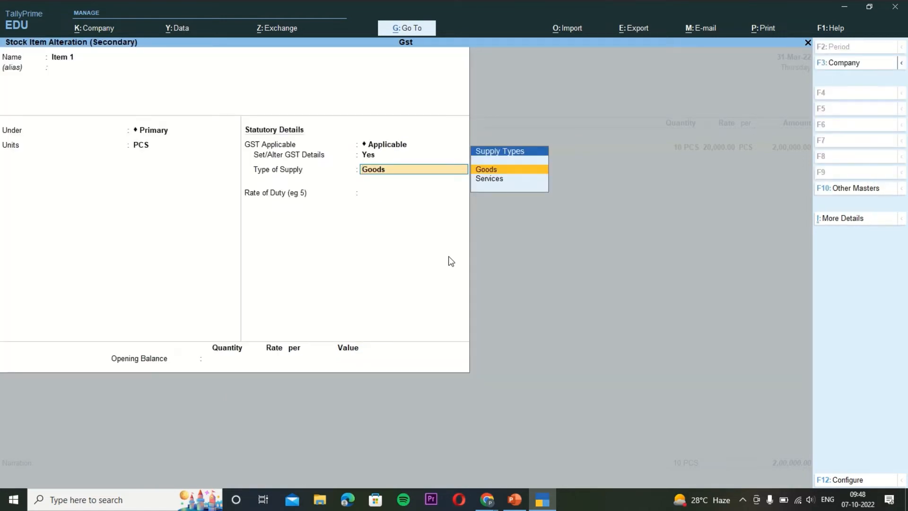
{"action": "key", "text": "Return"}
{"action": "key", "text": "Return"}
{"action": "key", "text": "Return"}
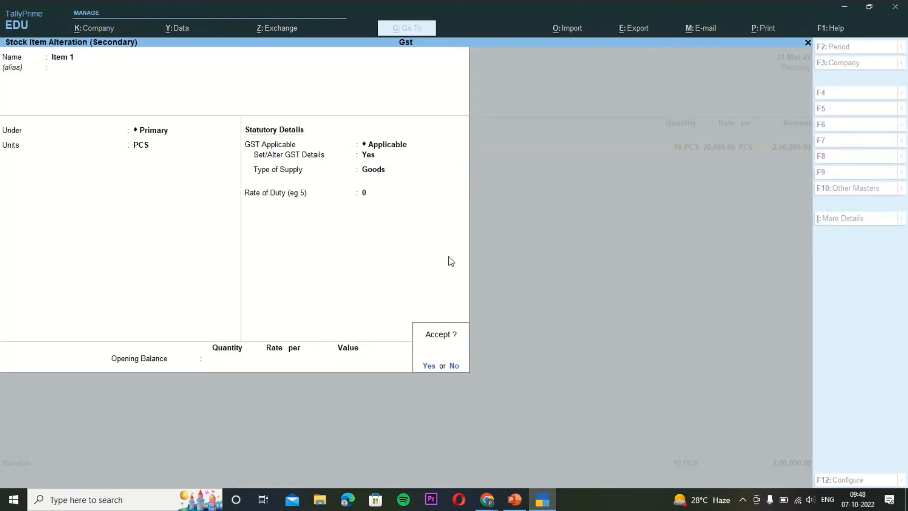
{"action": "key", "text": "Return"}
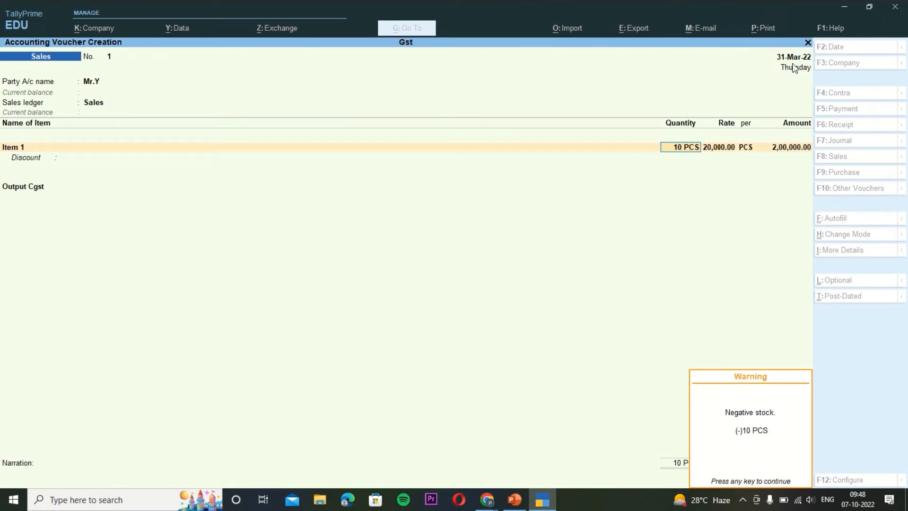
Dismiss the negative stock warning; the voucher date 1-4-2022 is rejected as out of period.
{"action": "key", "text": "Return"}
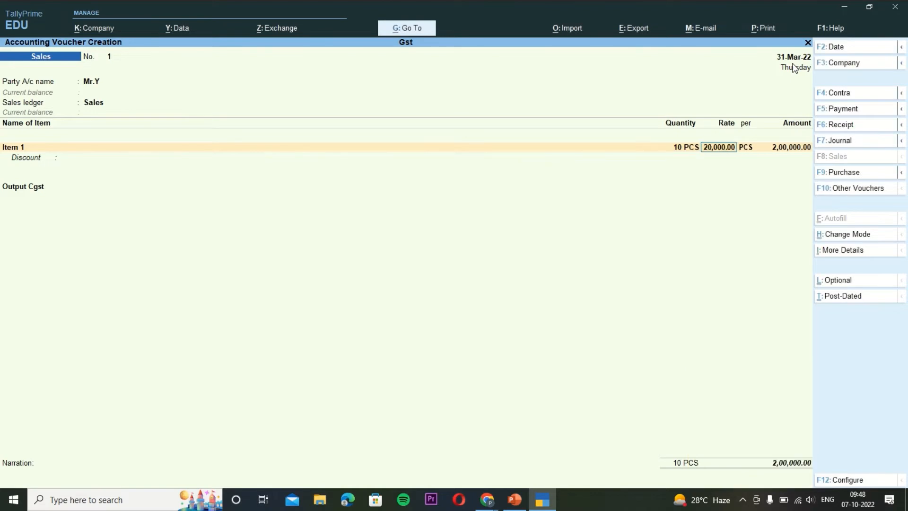
{"action": "key", "text": "F2"}
{"action": "key", "text": "Return"}
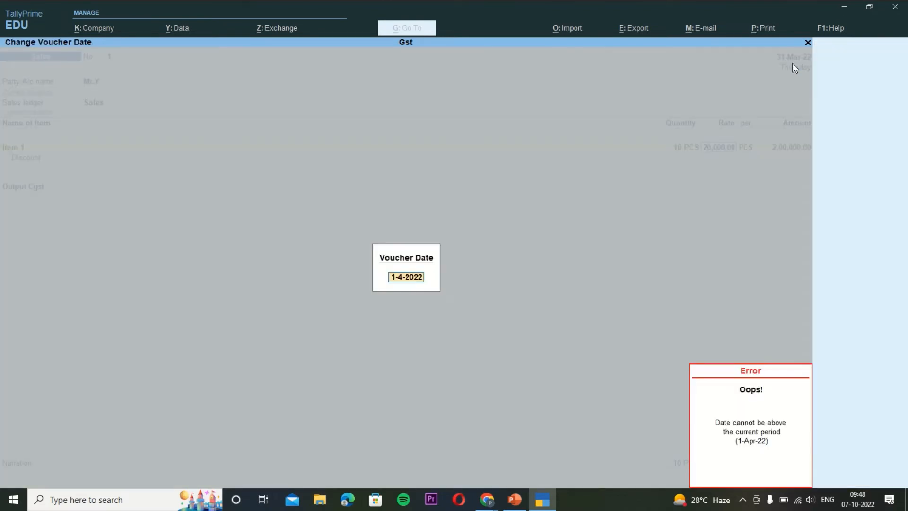
{"action": "key", "text": "Return"}
{"action": "key", "text": "Return"}
{"action": "key", "text": "Escape"}
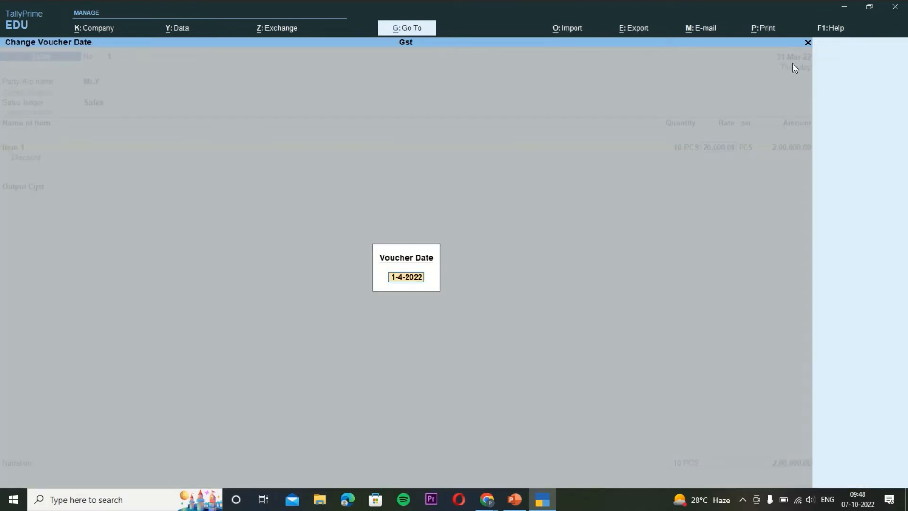
{"action": "key", "text": "Escape"}
{"action": "key", "text": "Escape"}
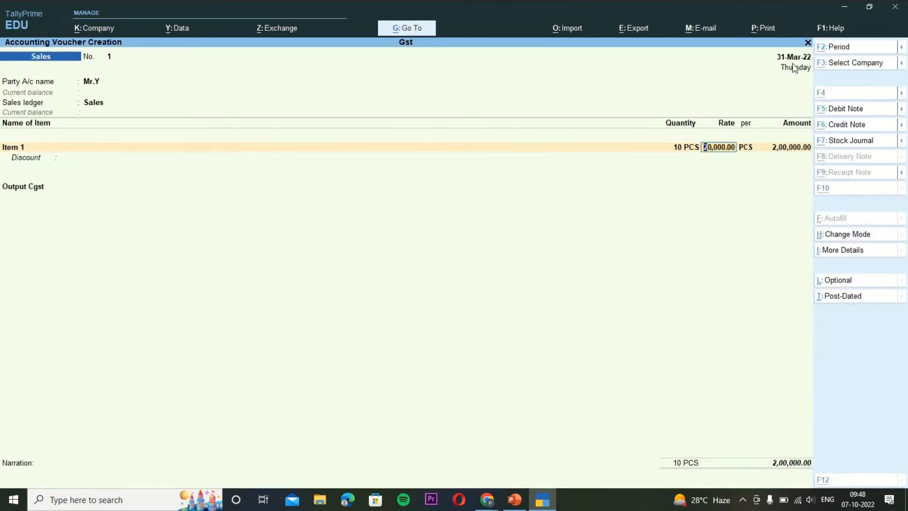
Change the accounting period, entering From 1-4-22 and 31-3-22 as the period dates.
{"action": "key", "text": "alt+F2"}
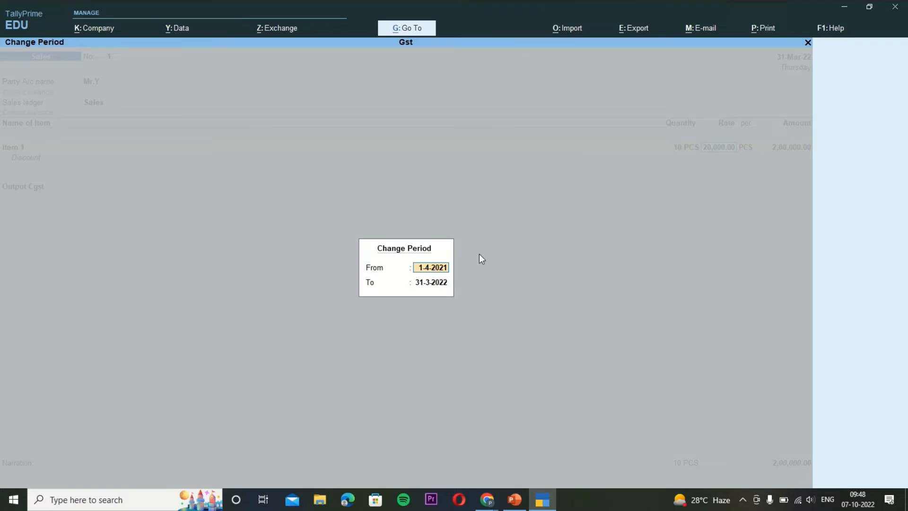
{"action": "type", "text": "1-4-22"}
{"action": "key", "text": "Return"}
{"action": "type", "text": "31"}
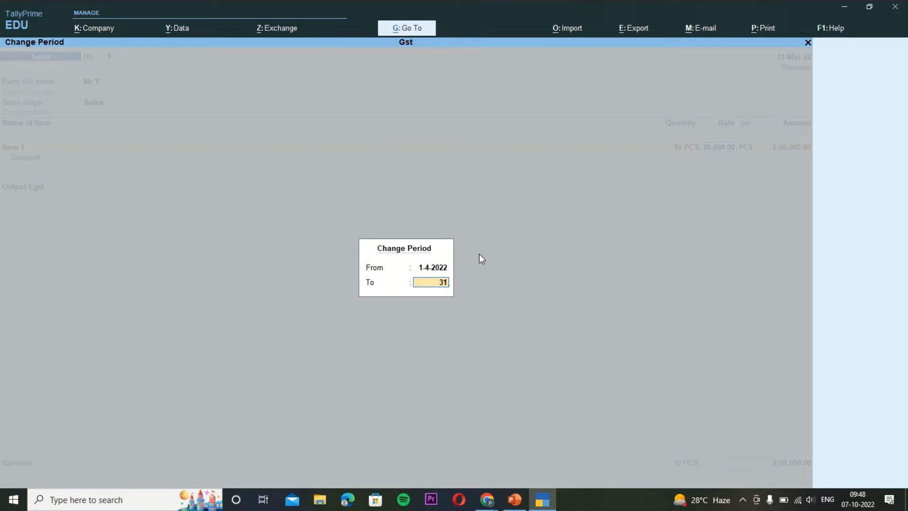
{"action": "type", "text": "-3-"}
{"action": "type", "text": "22"}
{"action": "key", "text": "Return"}
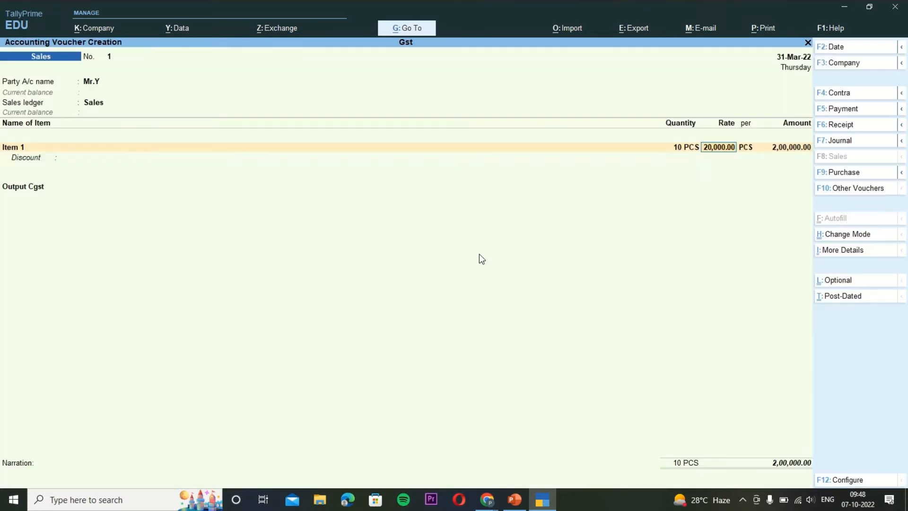
Date the voucher 1-4-2022 so Output Cgst of 12,000.00 is charged.
{"action": "key", "text": "F2"}
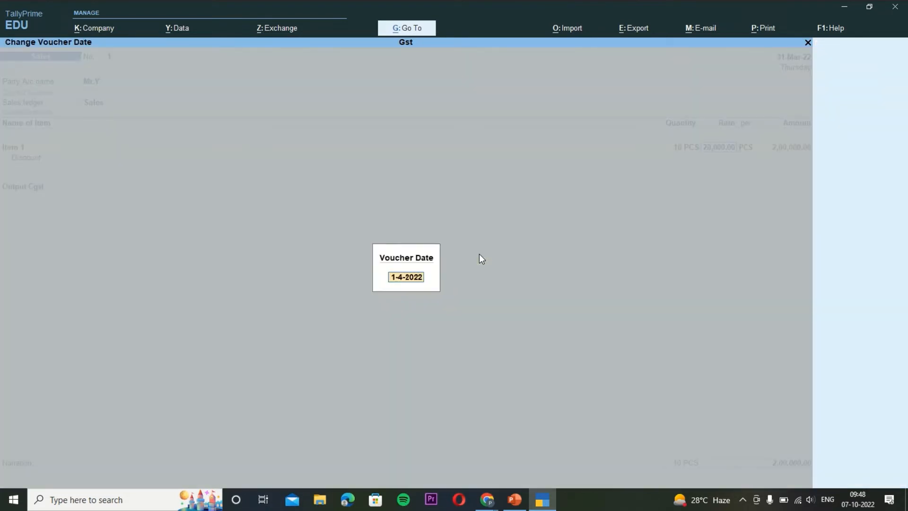
{"action": "key", "text": "Return"}
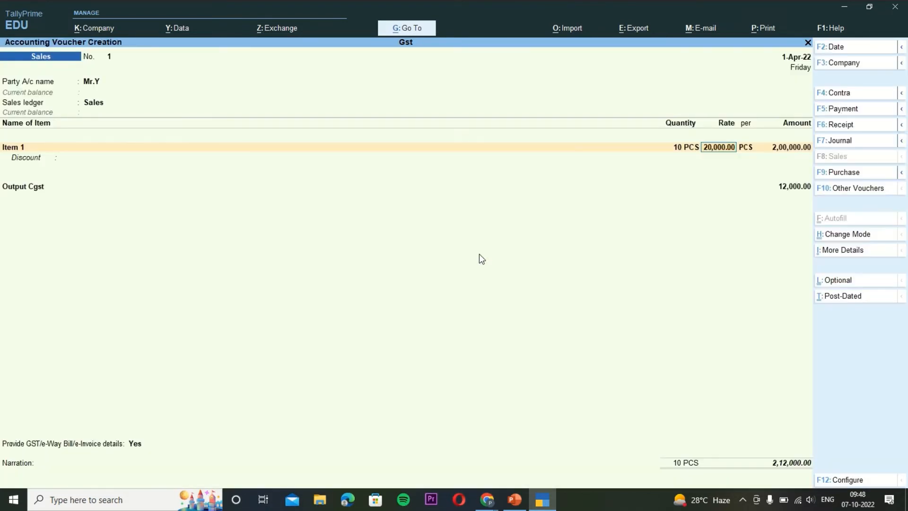
{"action": "key", "text": "Return"}
{"action": "key", "text": "Return"}
{"action": "key", "text": "Return"}
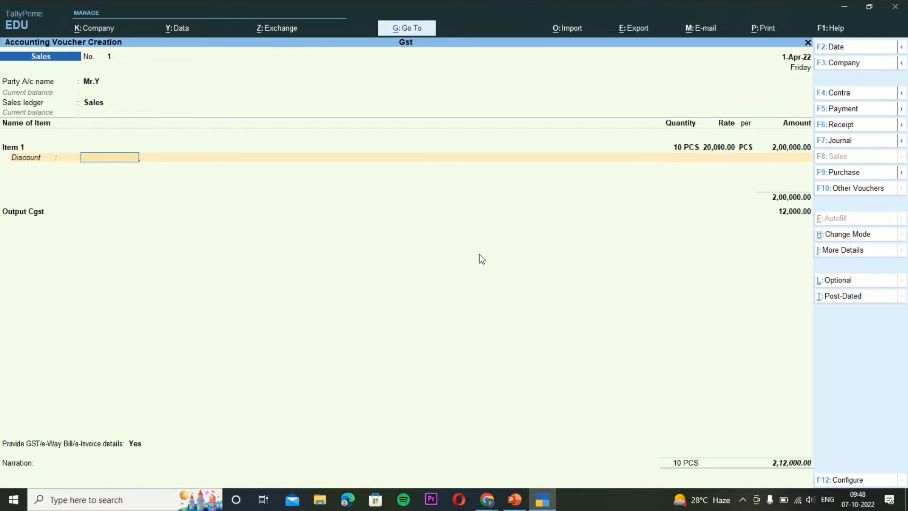
{"action": "key", "text": "Return"}
{"action": "key", "text": "Return"}
{"action": "key", "text": "Return"}
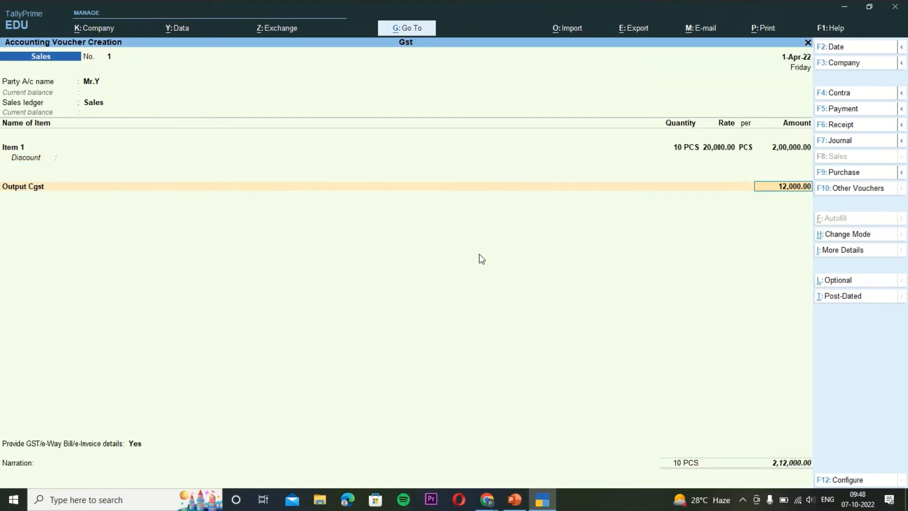
{"action": "key", "text": "Return"}
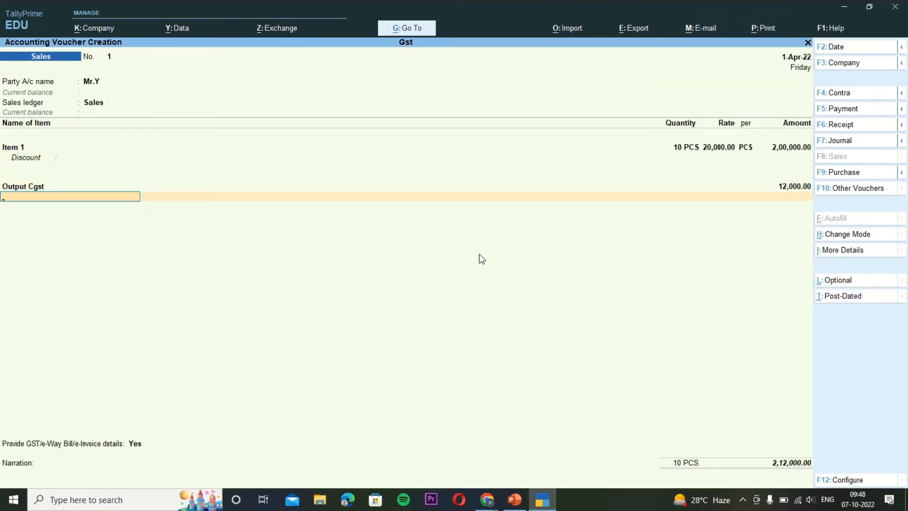
Create the Output Sgst ledger as GST State Tax and add it to the invoice at 12,000.00.
{"action": "key", "text": "alt+c"}
{"action": "type", "text": "Ou"}
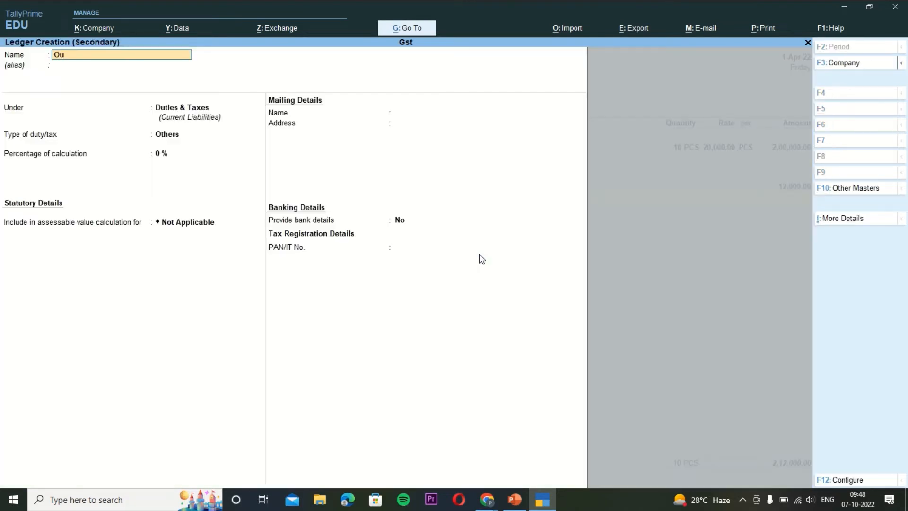
{"action": "type", "text": "tput Sgc"}
{"action": "key", "text": "BackSpace"}
{"action": "type", "text": "s"}
{"action": "key", "text": "Return"}
{"action": "key", "text": "Return"}
{"action": "key", "text": "Return"}
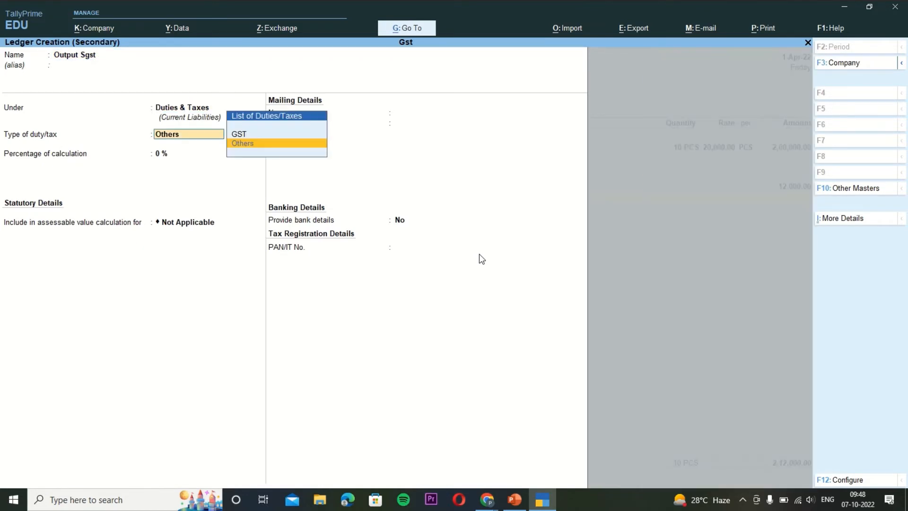
{"action": "key", "text": "Up"}
{"action": "key", "text": "Return"}
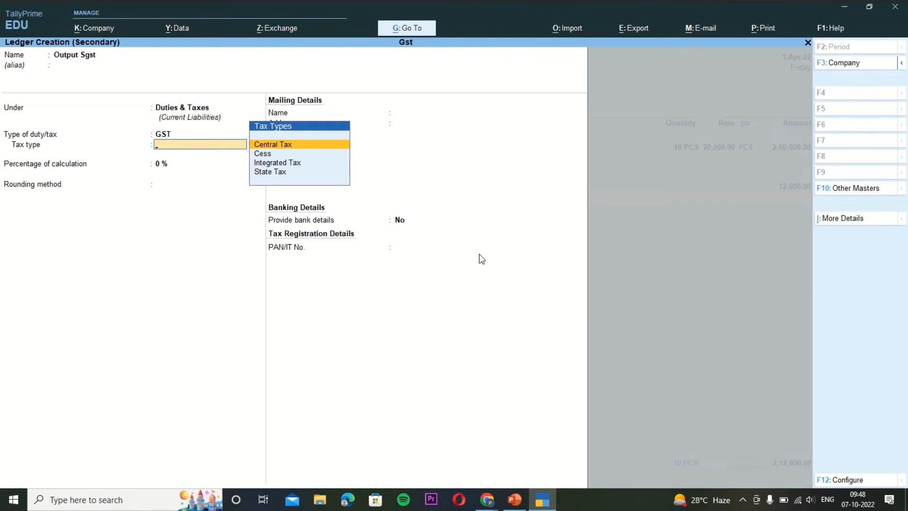
{"action": "key", "text": "Down"}
{"action": "key", "text": "Down"}
{"action": "key", "text": "Down"}
{"action": "key", "text": "Return"}
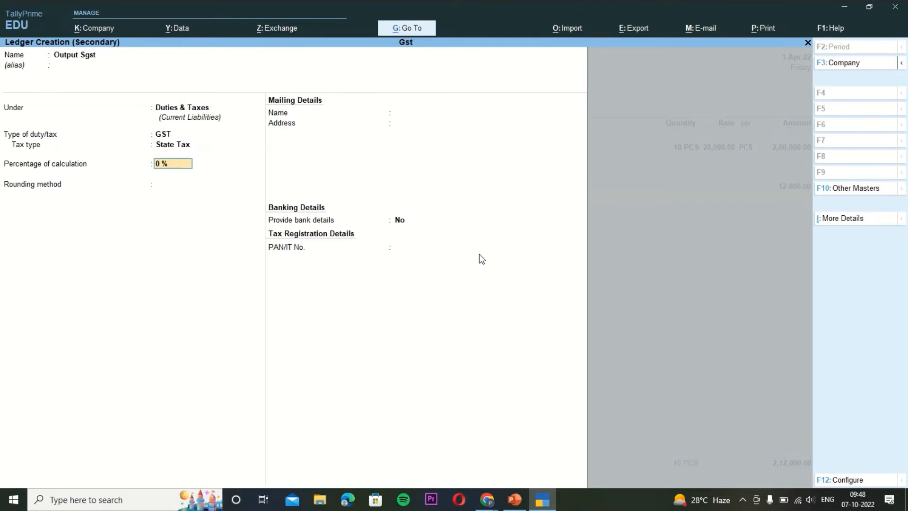
{"action": "key", "text": "ctrl+a"}
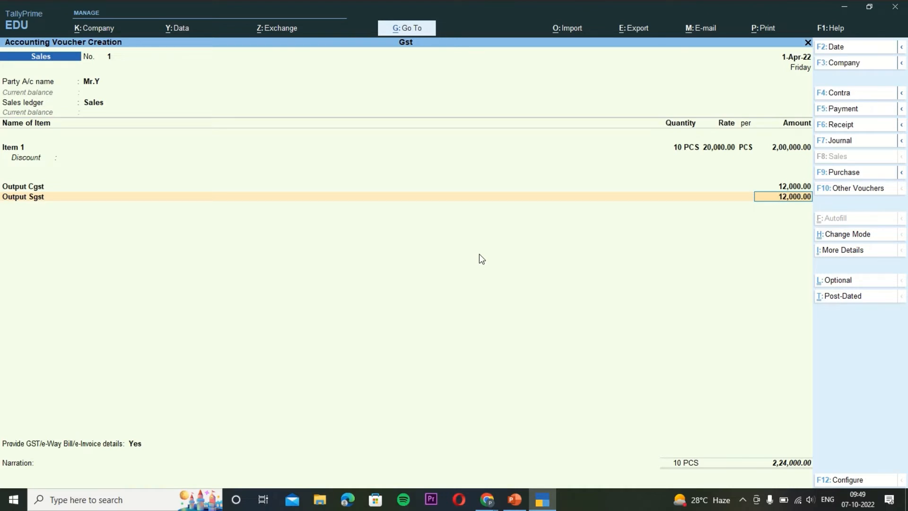
{"action": "key", "text": "Return"}
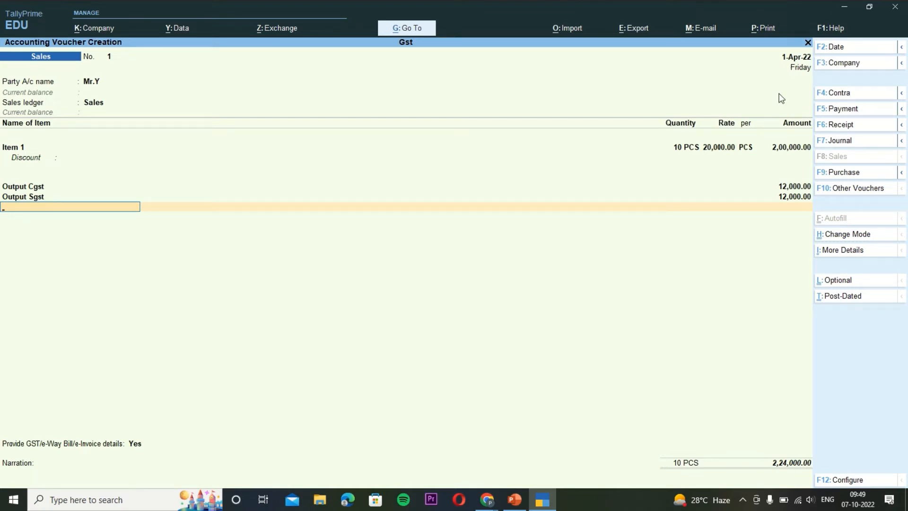
Answer Yes to providing GST/e-Way Bill/e-Invoice details for the invoice.
{"action": "key", "text": "Return"}
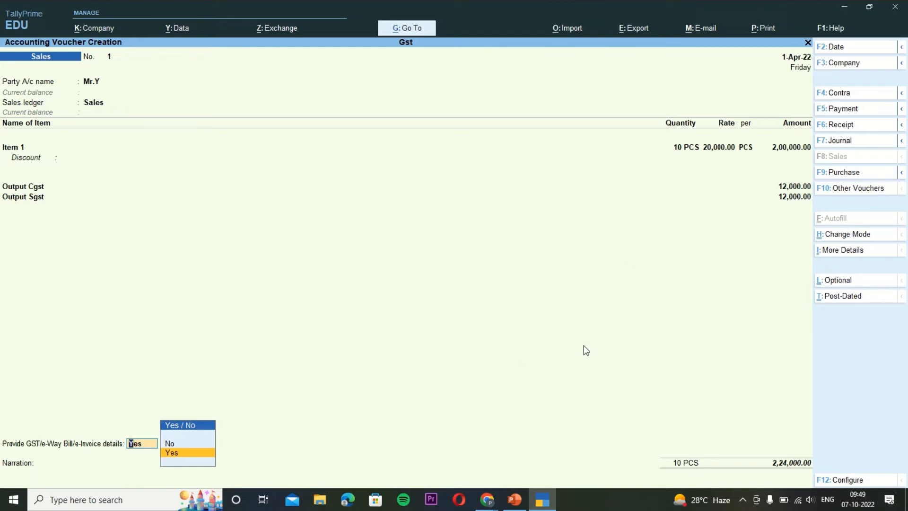
{"action": "key", "text": "Return"}
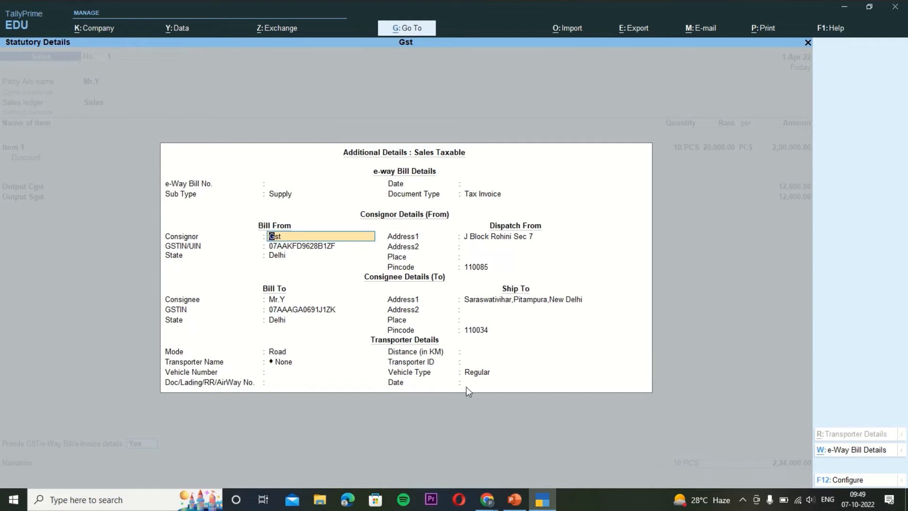
{"action": "key", "text": "Return"}
{"action": "key", "text": "Return"}
{"action": "key", "text": "Return"}
{"action": "key", "text": "Return"}
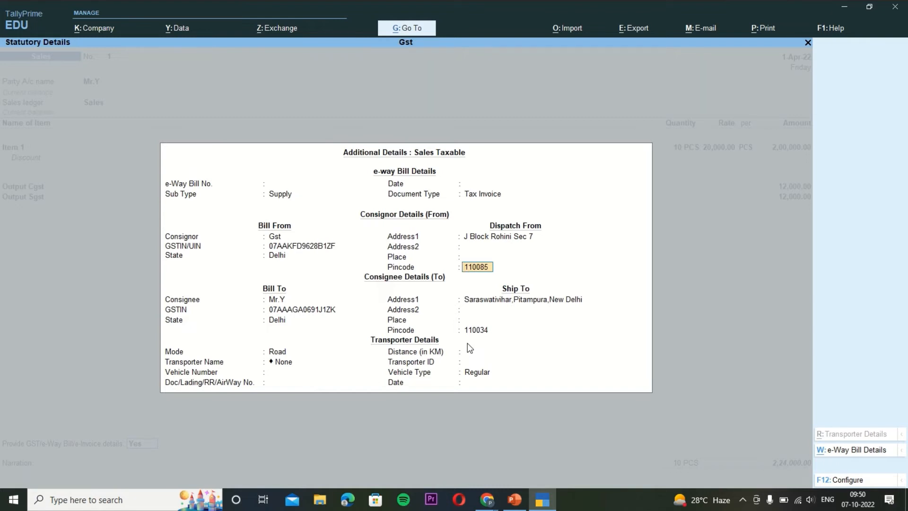
{"action": "key", "text": "Return"}
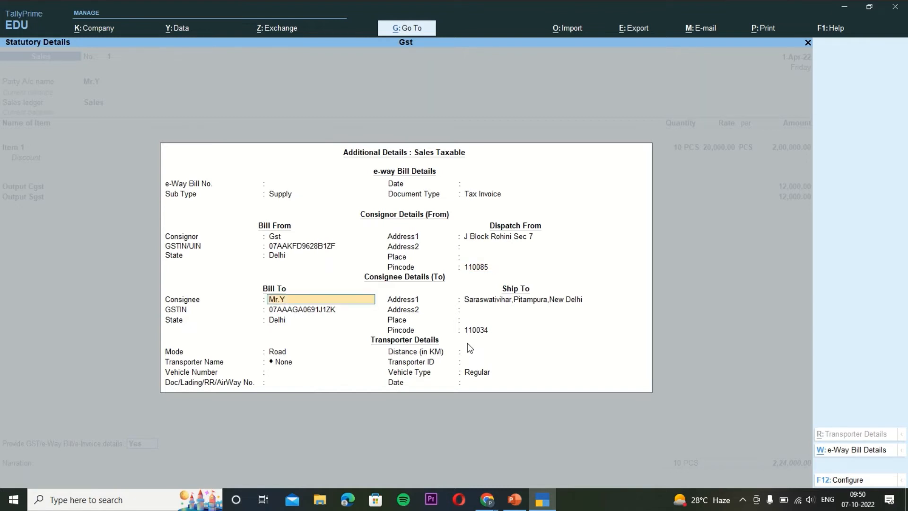
{"action": "key", "text": "Return"}
{"action": "key", "text": "Return"}
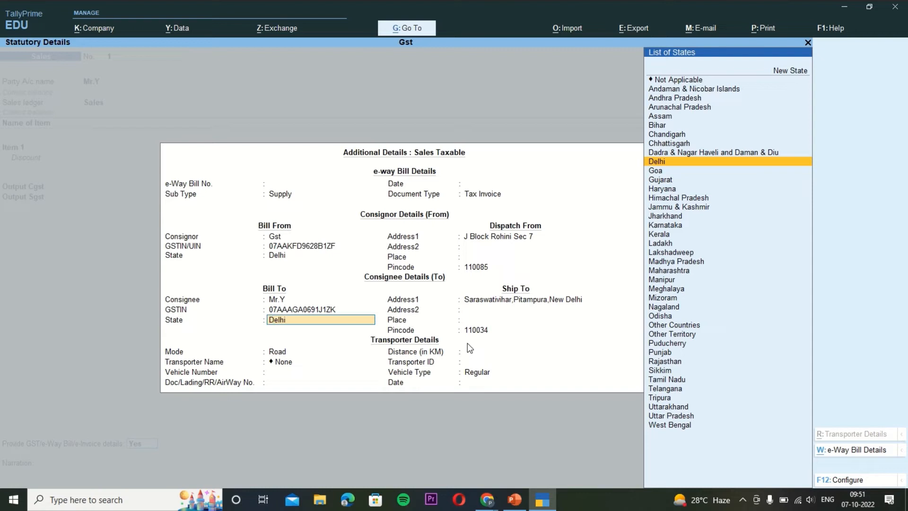
{"action": "key", "text": "Return"}
{"action": "key", "text": "Return"}
{"action": "key", "text": "Return"}
{"action": "key", "text": "Return"}
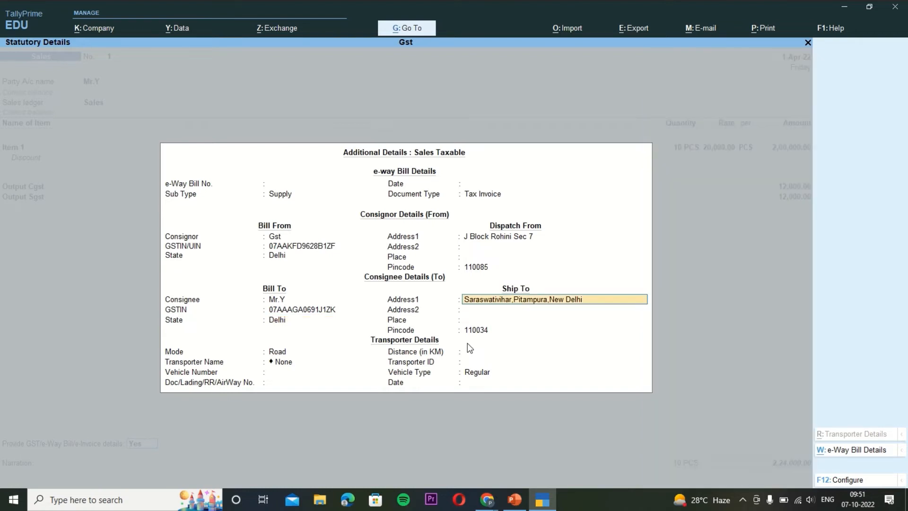
{"action": "key", "text": "Return"}
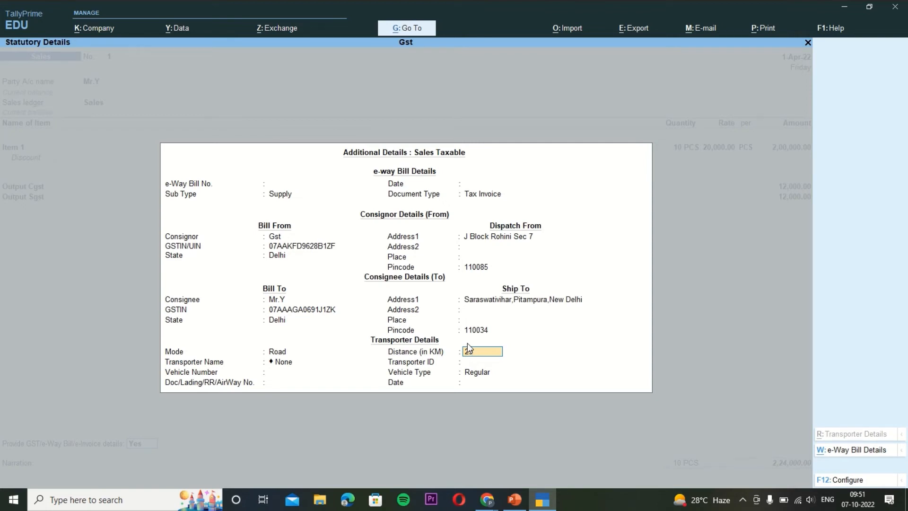
{"action": "key", "text": "Return"}
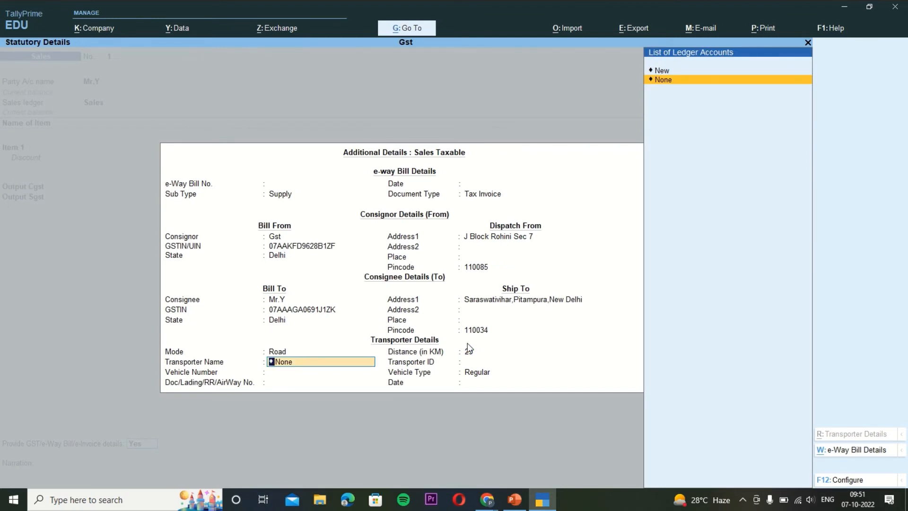
{"action": "key", "text": "Return"}
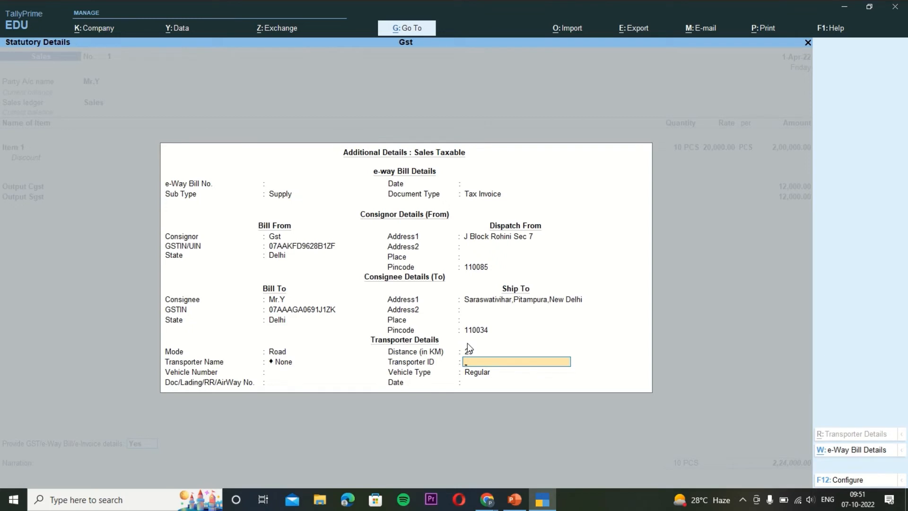
{"action": "key", "text": "Return"}
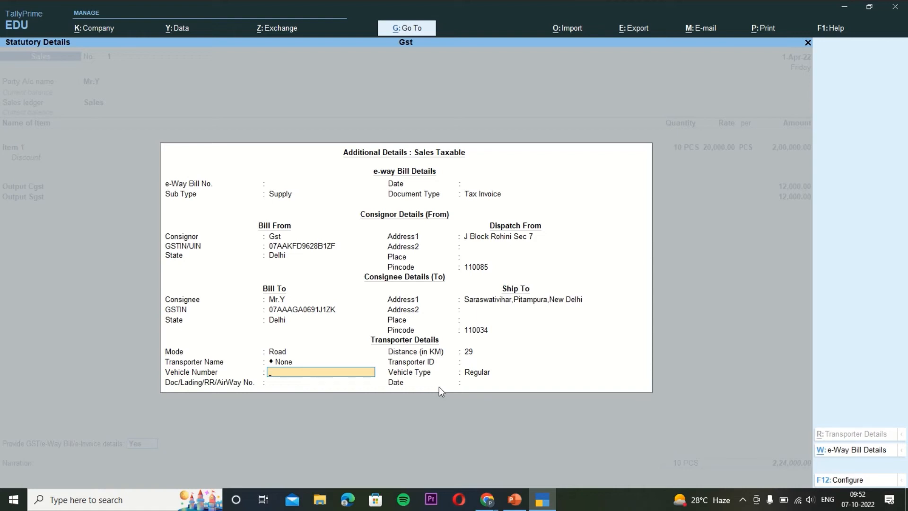
{"action": "type", "text": "WBC1289"}
{"action": "key", "text": "Return"}
{"action": "key", "text": "Return"}
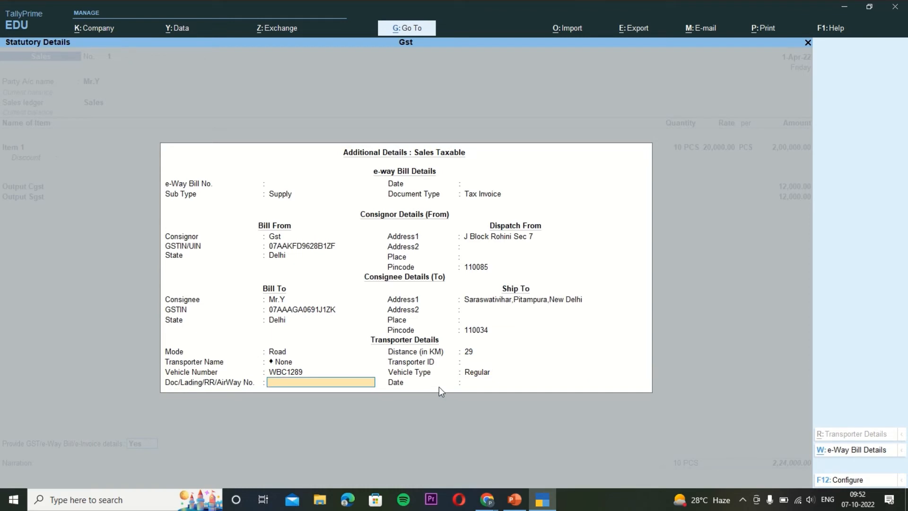
{"action": "type", "text": "67567464"}
{"action": "key", "text": "Return"}
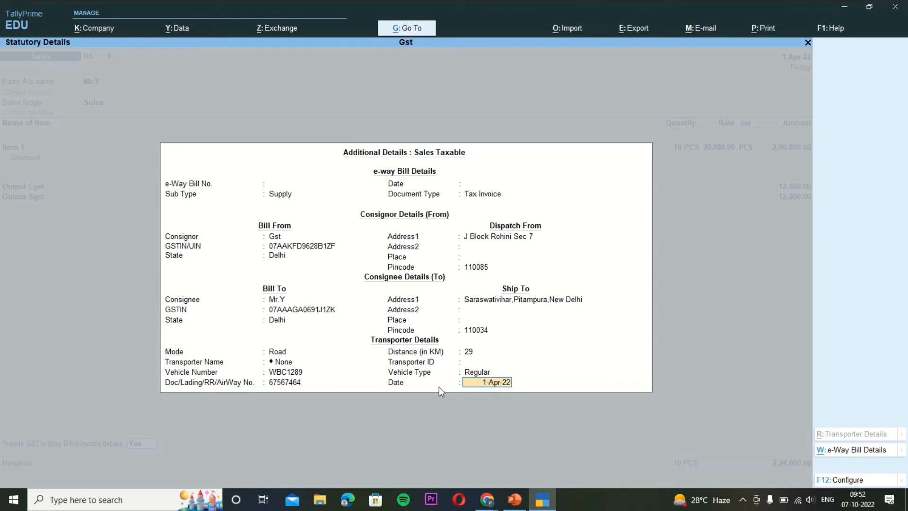
{"action": "key", "text": "Return"}
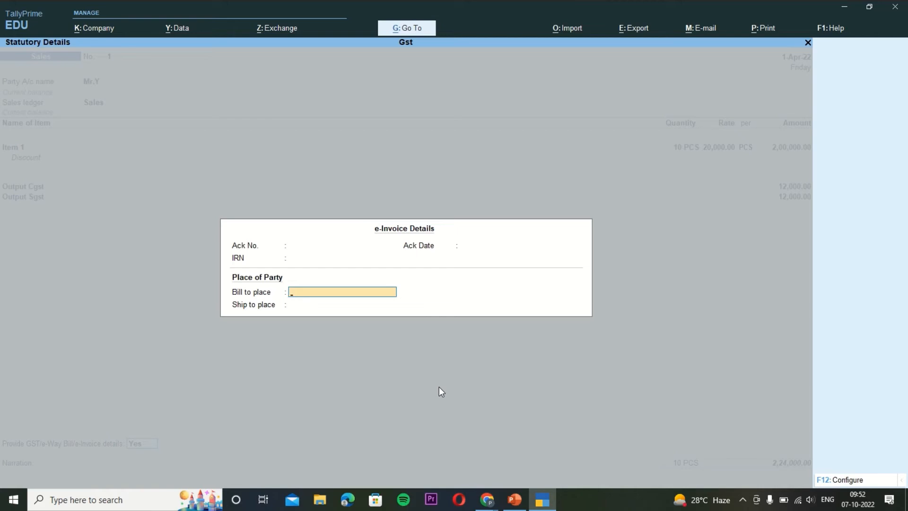
Set Delhi as both the bill-to and ship-to place in the e-Invoice details.
{"action": "type", "text": "Delhi"}
{"action": "key", "text": "Return"}
{"action": "type", "text": "D"}
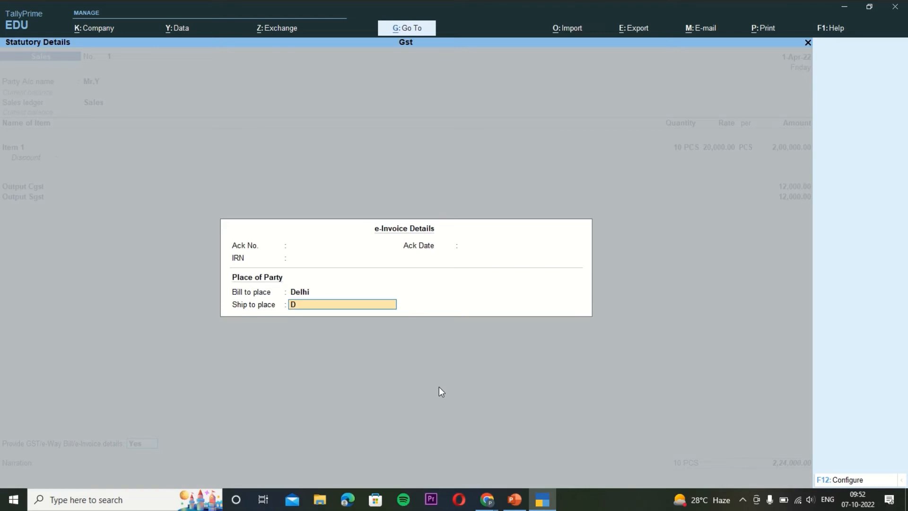
{"action": "type", "text": "elhi"}
{"action": "key", "text": "Return"}
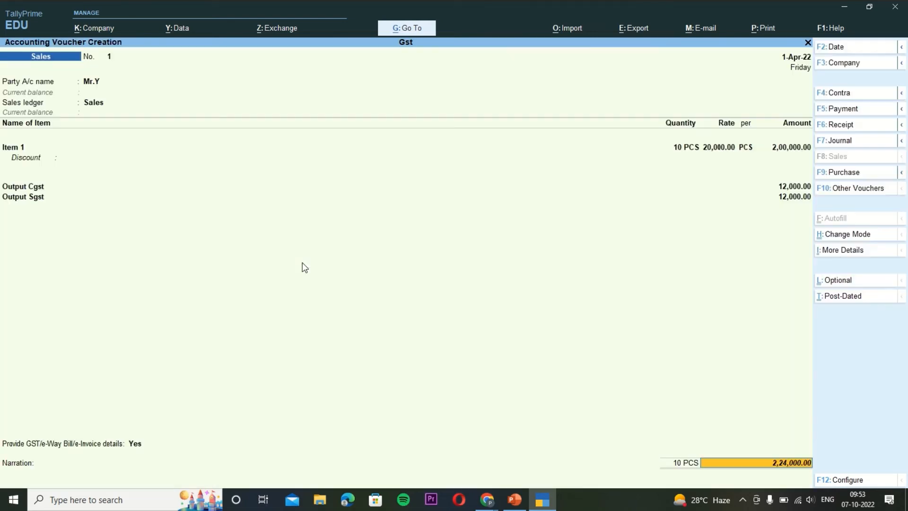
Record the invoice as a New Ref bill for the party and save the voucher.
{"action": "key", "text": "Return"}
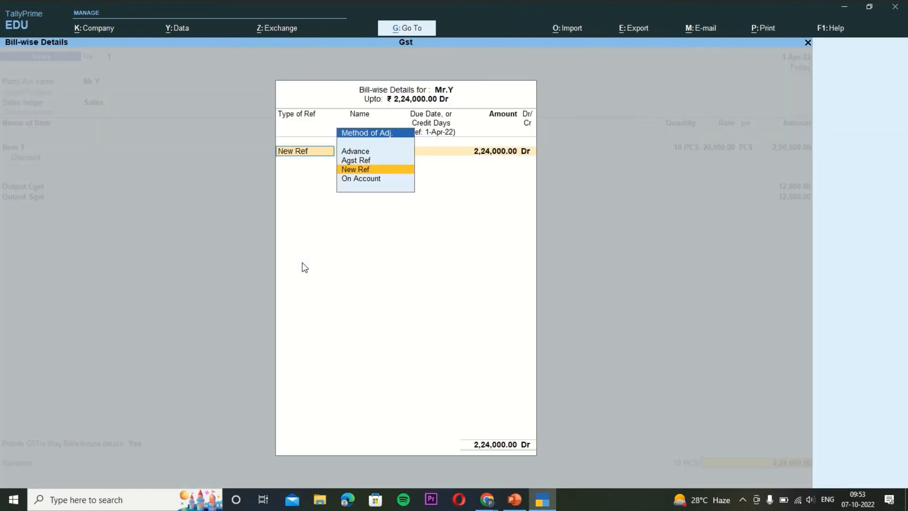
{"action": "key", "text": "Return"}
{"action": "key", "text": "Return"}
{"action": "key", "text": "Return"}
{"action": "key", "text": "Return"}
{"action": "key", "text": "Return"}
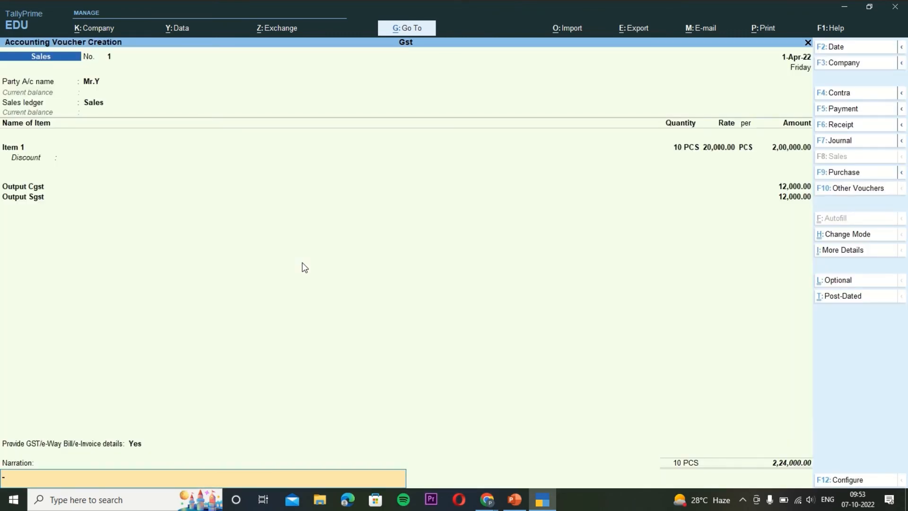
{"action": "key", "text": "Return"}
{"action": "key", "text": "Return"}
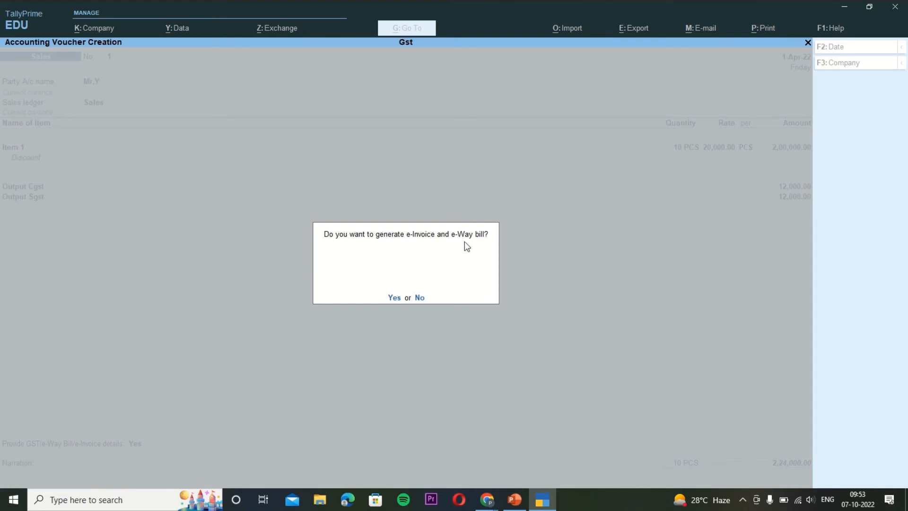
Answer Yes to generating the e-Invoice and e-Way bill.
{"action": "left_click", "coordinate": [395, 298]}
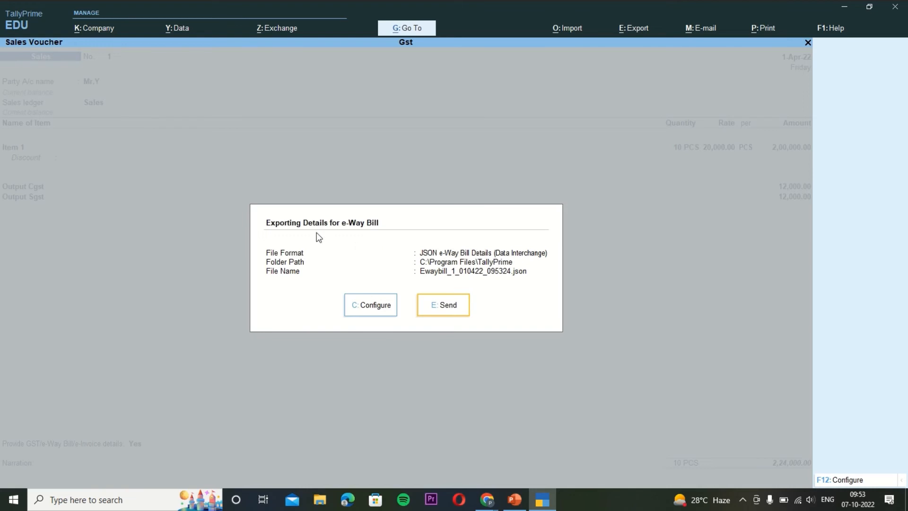
Export the e-way bill JSON file, then close the File Explorer window listing it.
{"action": "left_click", "coordinate": [450, 304]}
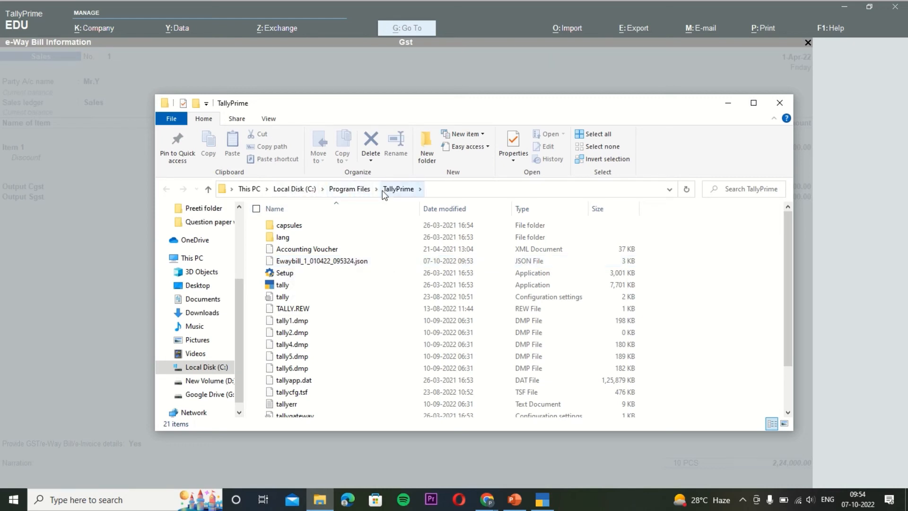
{"action": "left_click", "coordinate": [775, 105]}
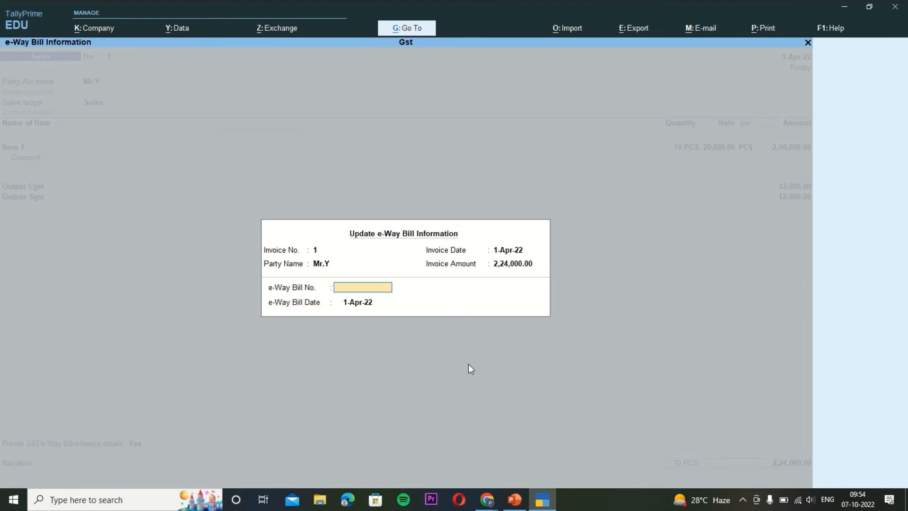
Launch a new File Explorer window from the Windows taskbar.
{"action": "left_click", "coordinate": [313, 499]}
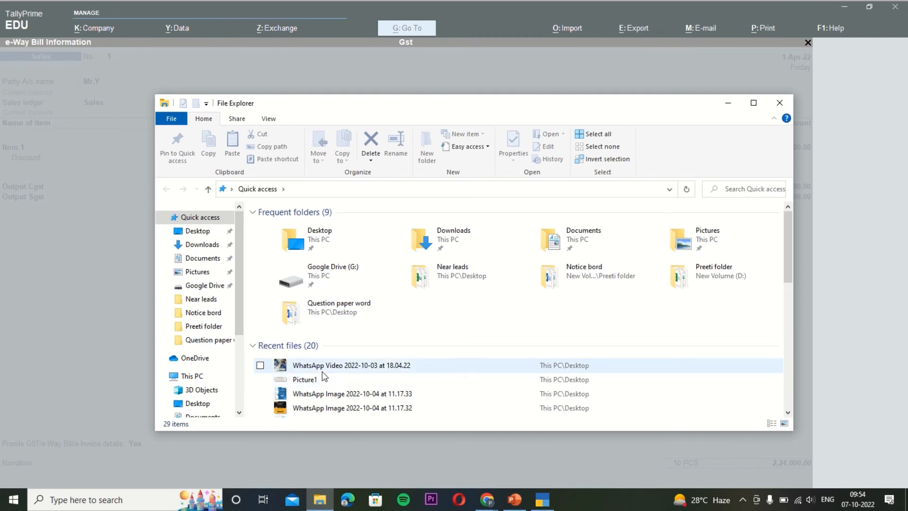
Browse to C:\Program Files\TallyPrime to find Ewaybill_1_010422_095324.json.
{"action": "left_click", "coordinate": [238, 413]}
{"action": "left_click", "coordinate": [239, 412]}
{"action": "left_click", "coordinate": [239, 412]}
{"action": "left_click", "coordinate": [239, 413]}
{"action": "left_click", "coordinate": [239, 413]}
{"action": "left_click", "coordinate": [239, 412]}
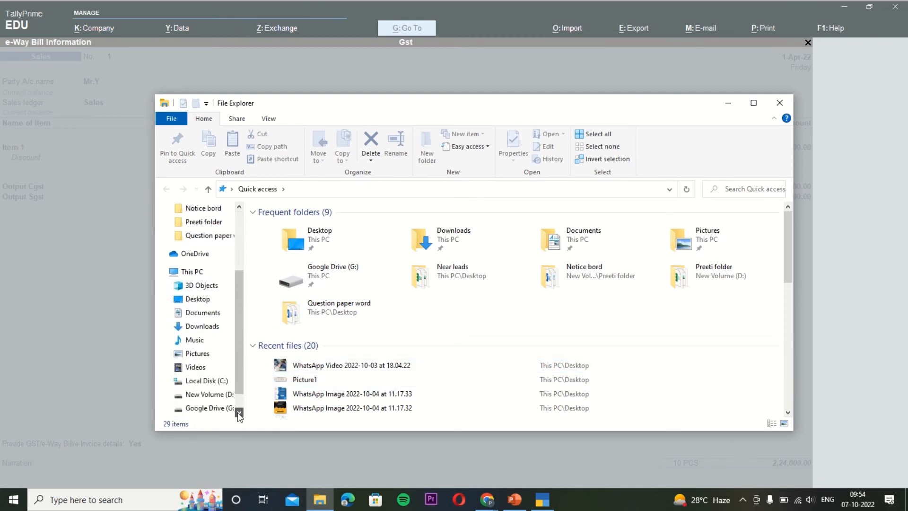
{"action": "left_click", "coordinate": [208, 381]}
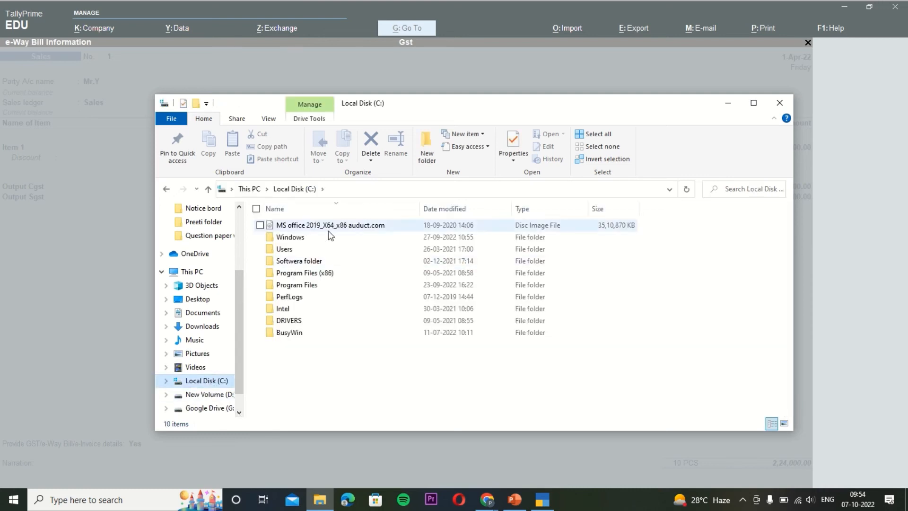
{"action": "left_click", "coordinate": [295, 286]}
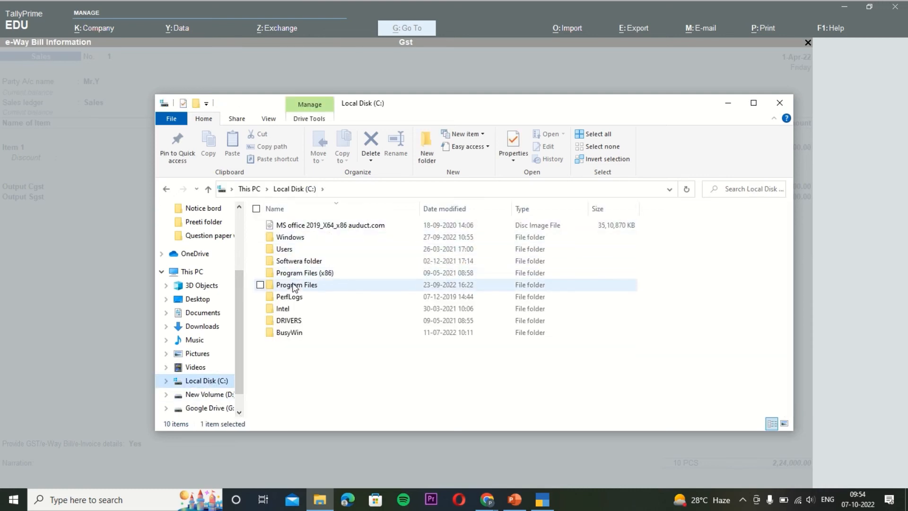
{"action": "double_click", "coordinate": [295, 286]}
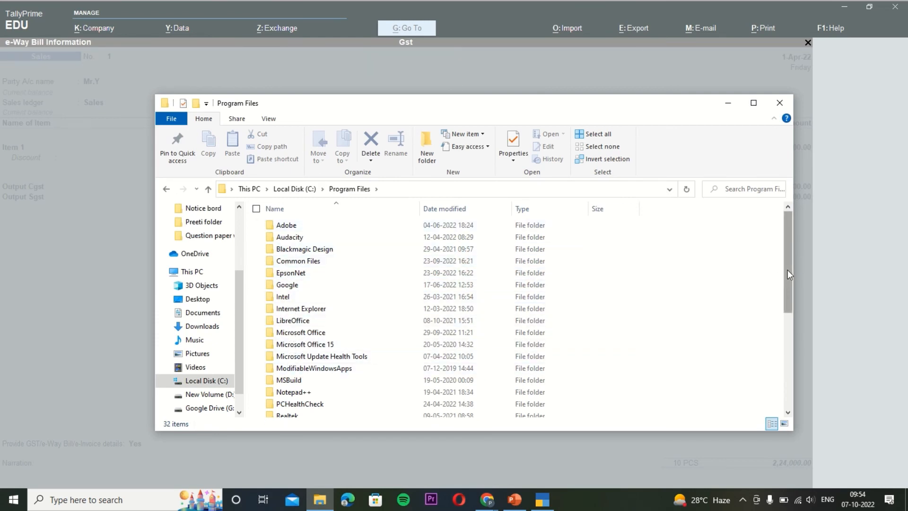
{"action": "left_click_drag", "start_coordinate": [787, 274], "coordinate": [800, 321]}
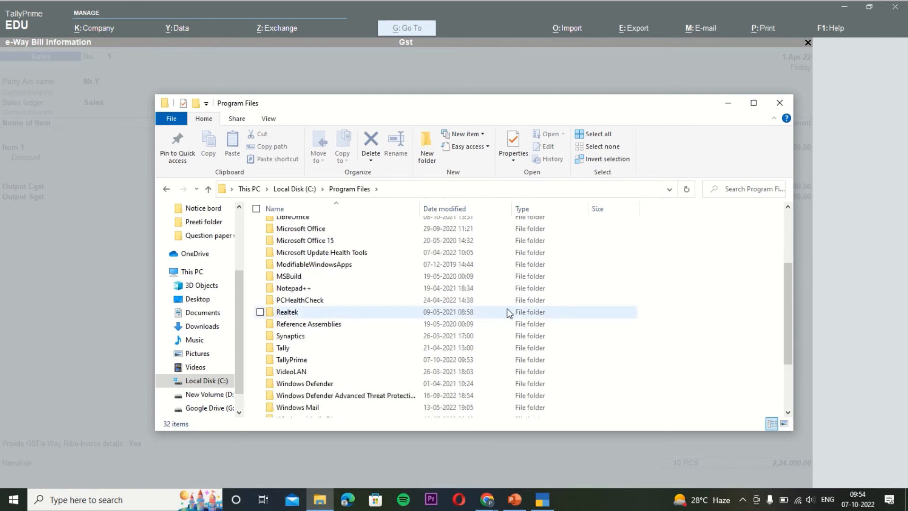
{"action": "double_click", "coordinate": [308, 361]}
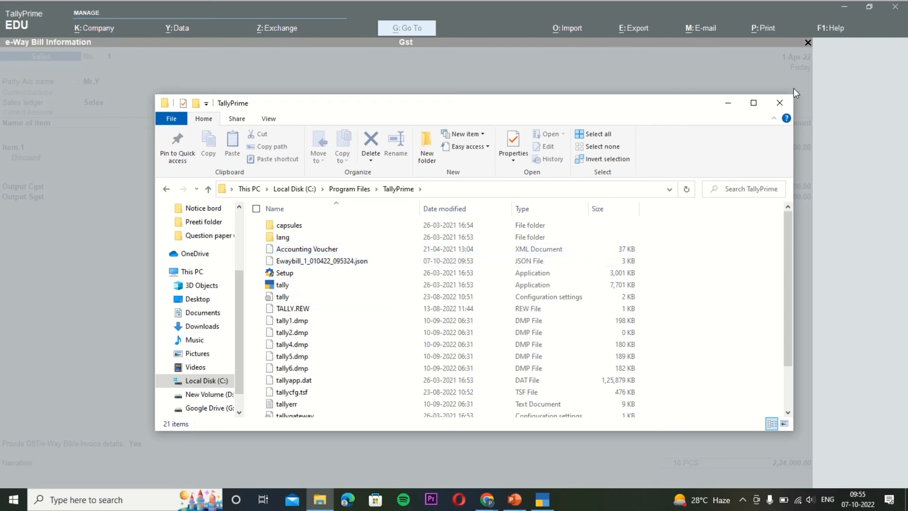
Back in TallyPrime, accept invoice 1's e-way bill update with the e-Way Bill No. left blank.
{"action": "left_click", "coordinate": [780, 102]}
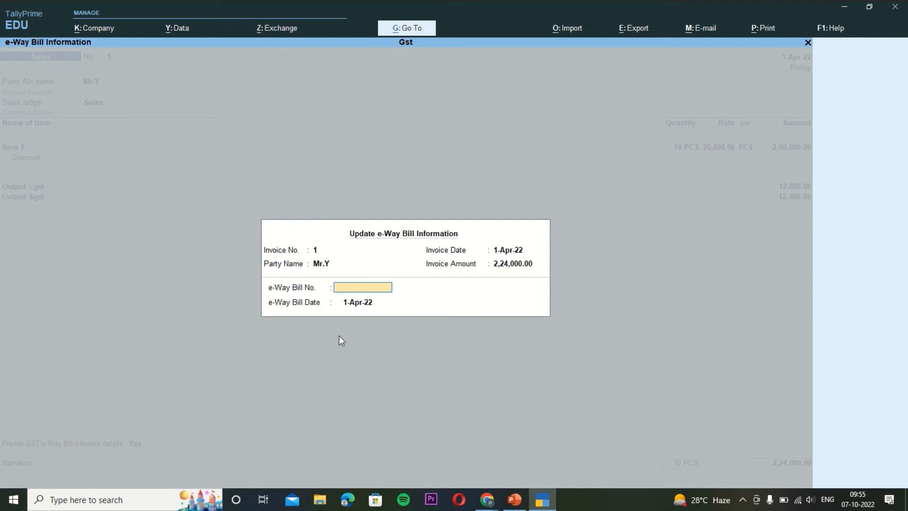
{"action": "key", "text": "Return"}
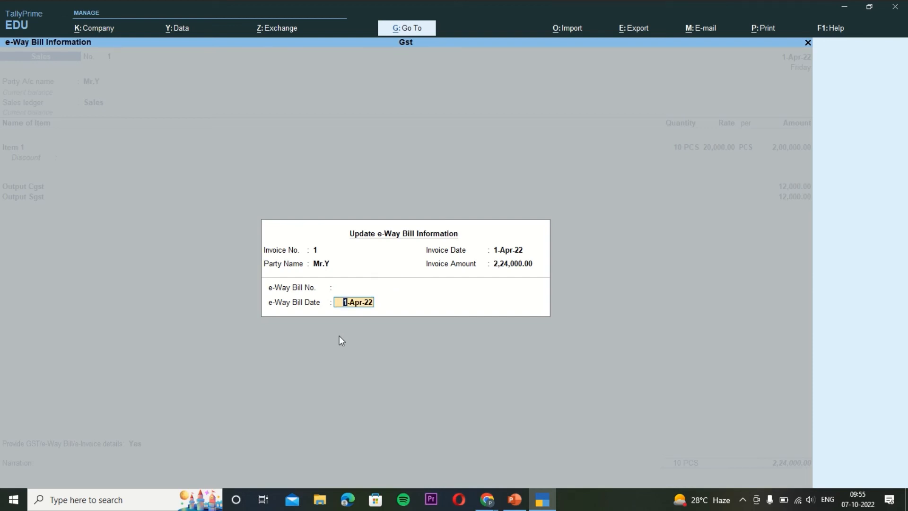
{"action": "key", "text": "Return"}
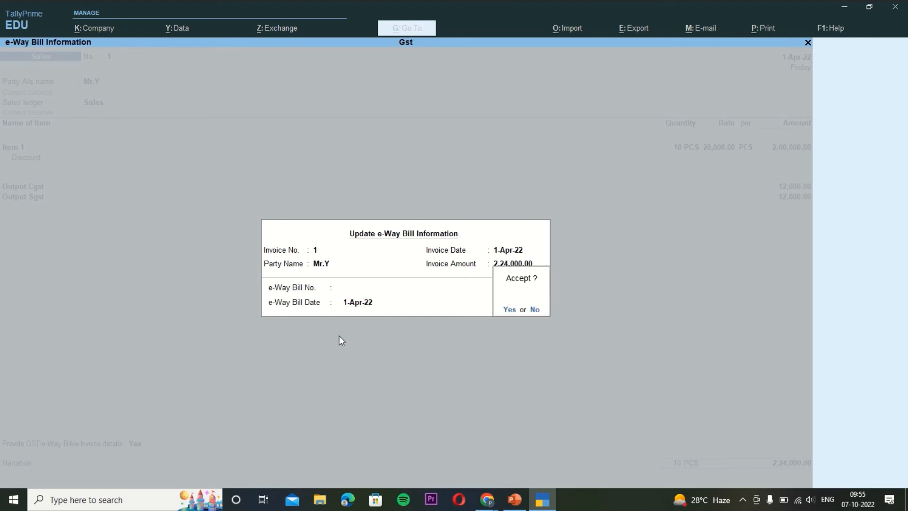
{"action": "key", "text": "Return"}
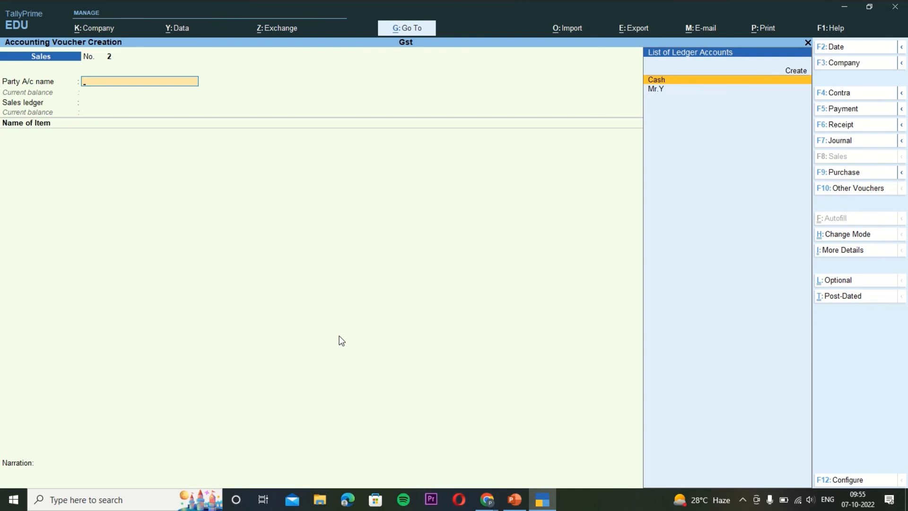
Search the Go To report list for 'E in' and open the e-Invoice report.
{"action": "left_click", "coordinate": [408, 29]}
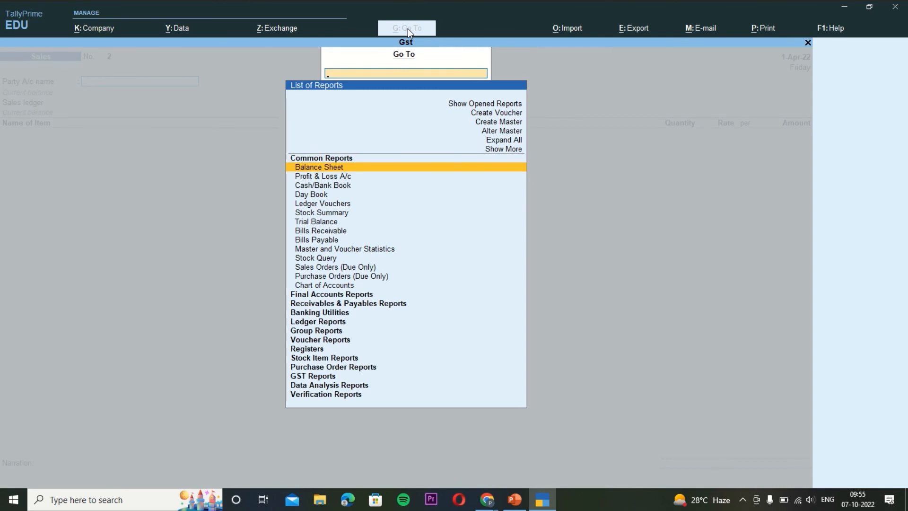
{"action": "type", "text": "E"}
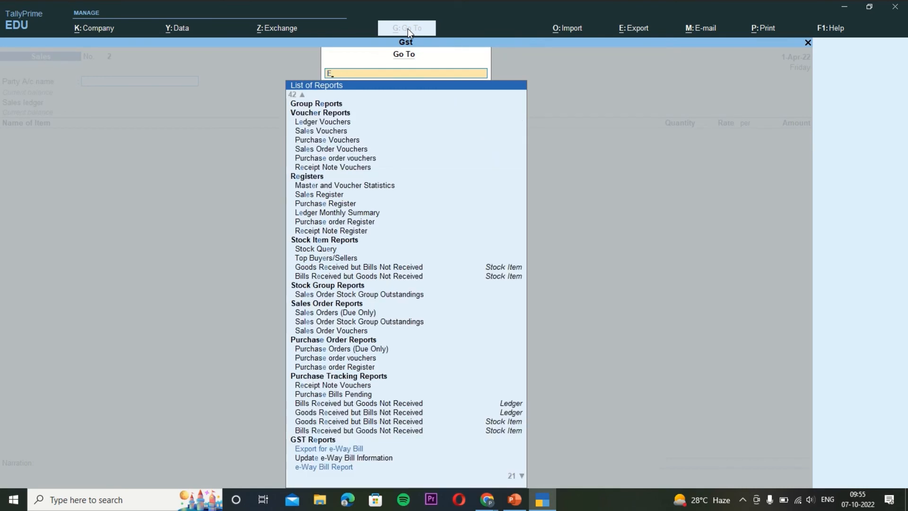
{"action": "type", "text": " in"}
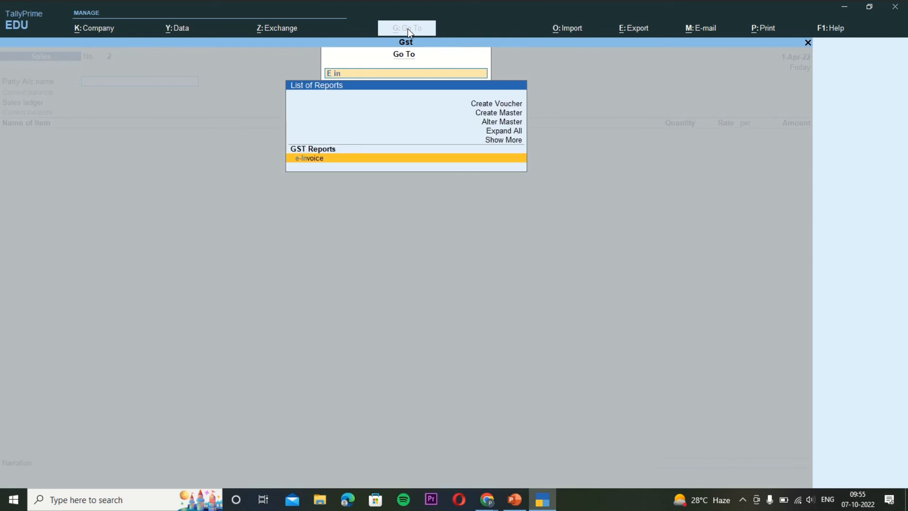
{"action": "key", "text": "Return"}
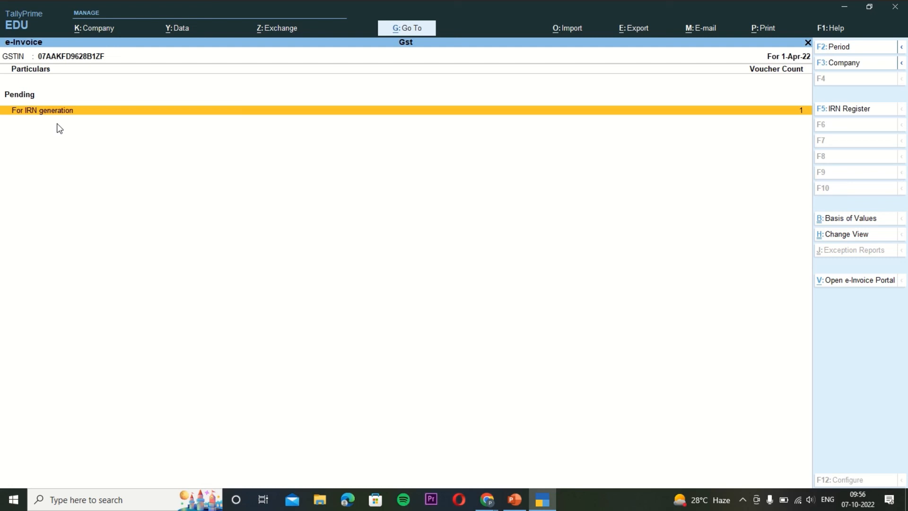
Reopen pending sales voucher 1 and set Provide GST/e-Way Bill/e-Invoice details to Yes.
{"action": "key", "text": "Return"}
{"action": "key", "text": "Return"}
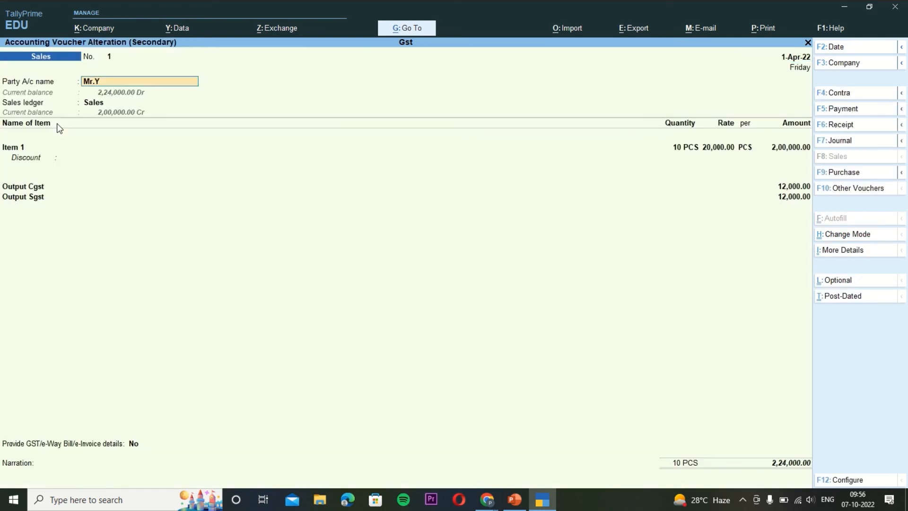
{"action": "key", "text": "Return"}
{"action": "key", "text": "Return"}
{"action": "key", "text": "Return"}
{"action": "key", "text": "Return"}
{"action": "key", "text": "Return"}
{"action": "key", "text": "Return"}
{"action": "key", "text": "Return"}
{"action": "key", "text": "Return"}
{"action": "key", "text": "Return"}
{"action": "key", "text": "Return"}
{"action": "key", "text": "Return"}
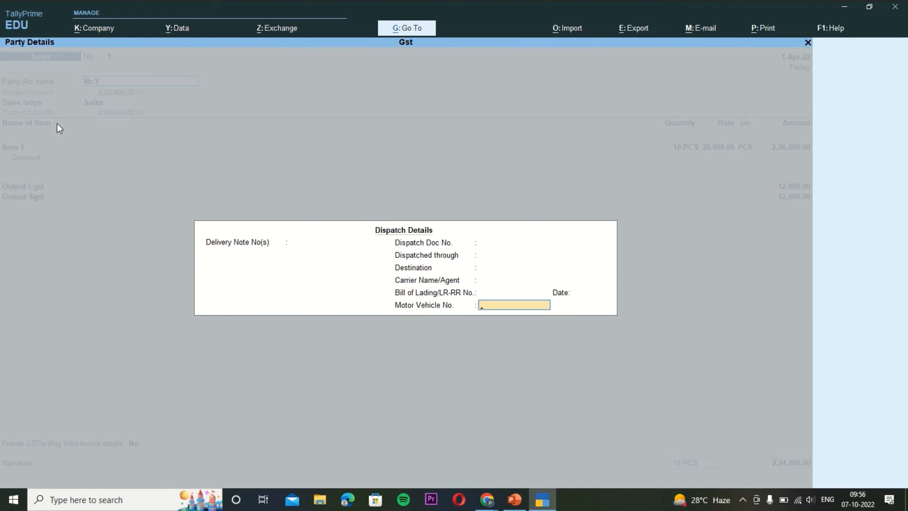
{"action": "key", "text": "Return"}
{"action": "key", "text": "Return"}
{"action": "key", "text": "Return"}
{"action": "key", "text": "Return"}
{"action": "key", "text": "Return"}
{"action": "key", "text": "Return"}
{"action": "key", "text": "Return"}
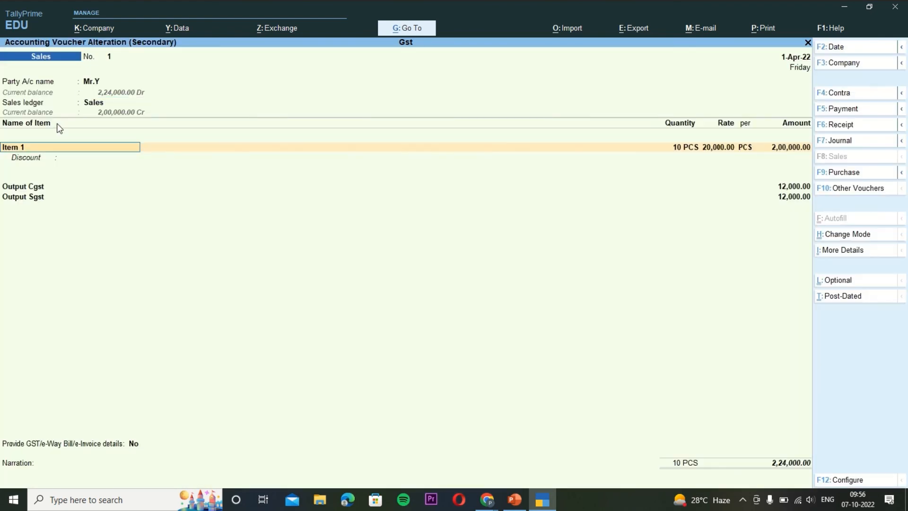
{"action": "key", "text": "Return"}
{"action": "key", "text": "Return"}
{"action": "key", "text": "Return"}
{"action": "key", "text": "Return"}
{"action": "key", "text": "Return"}
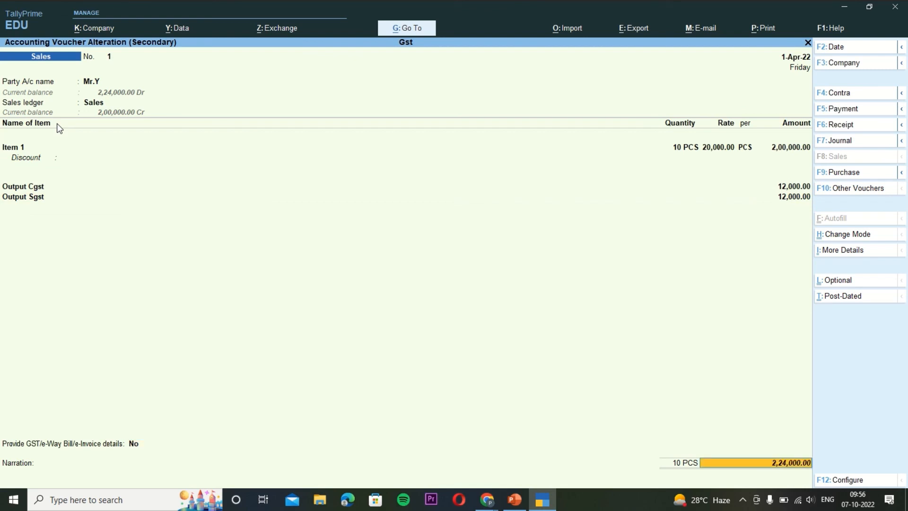
{"action": "key", "text": "Return"}
{"action": "key", "text": "Down"}
{"action": "key", "text": "Return"}
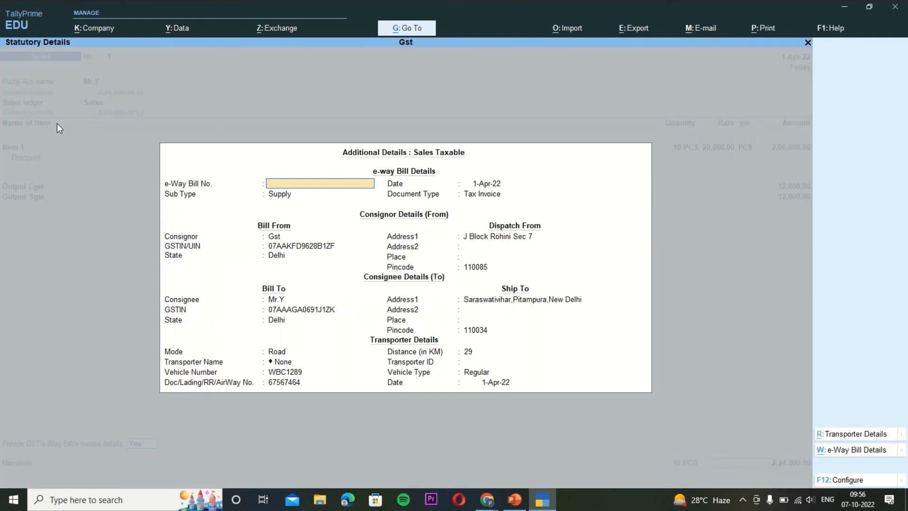
Confirm consignor, transporter, place and bill-wise new reference details, then save the altered voucher.
{"action": "key", "text": "Return"}
{"action": "key", "text": "Return"}
{"action": "key", "text": "Return"}
{"action": "key", "text": "Return"}
{"action": "key", "text": "Return"}
{"action": "key", "text": "Return"}
{"action": "key", "text": "Return"}
{"action": "key", "text": "Return"}
{"action": "key", "text": "Return"}
{"action": "key", "text": "Return"}
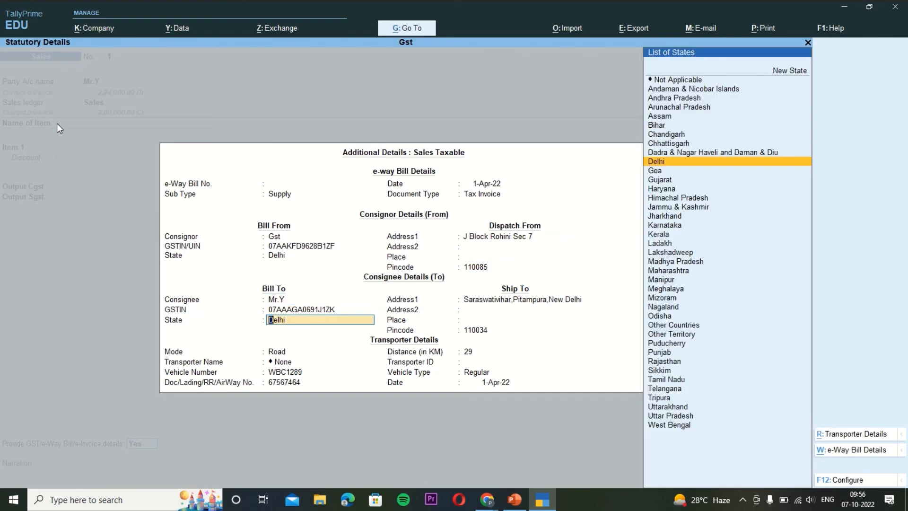
{"action": "key", "text": "Return"}
{"action": "key", "text": "Return"}
{"action": "key", "text": "Return"}
{"action": "key", "text": "Return"}
{"action": "key", "text": "Return"}
{"action": "key", "text": "Return"}
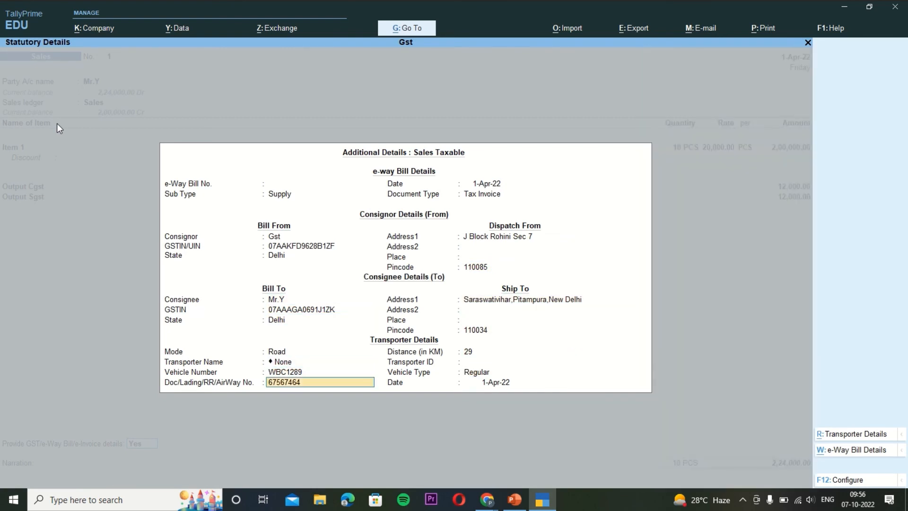
{"action": "key", "text": "Return"}
{"action": "key", "text": "Return"}
{"action": "key", "text": "Return"}
{"action": "key", "text": "Return"}
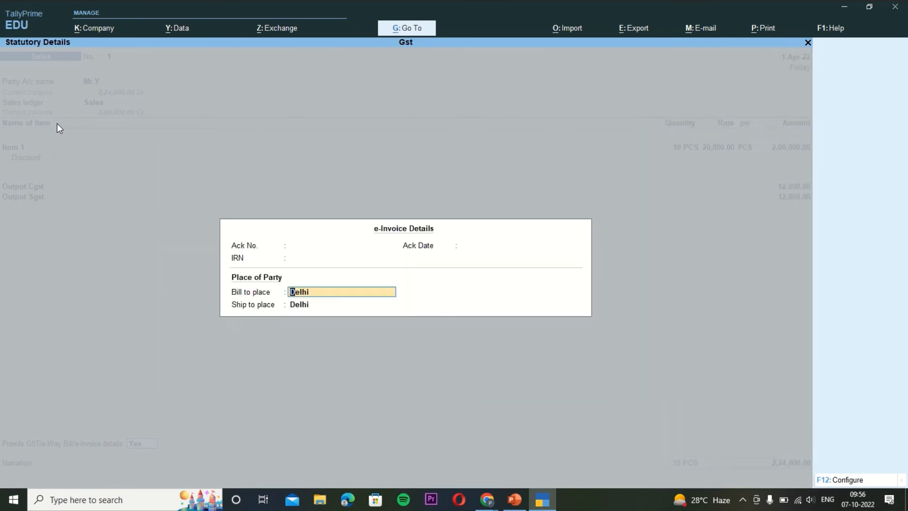
{"action": "key", "text": "Return"}
{"action": "key", "text": "Return"}
{"action": "key", "text": "Return"}
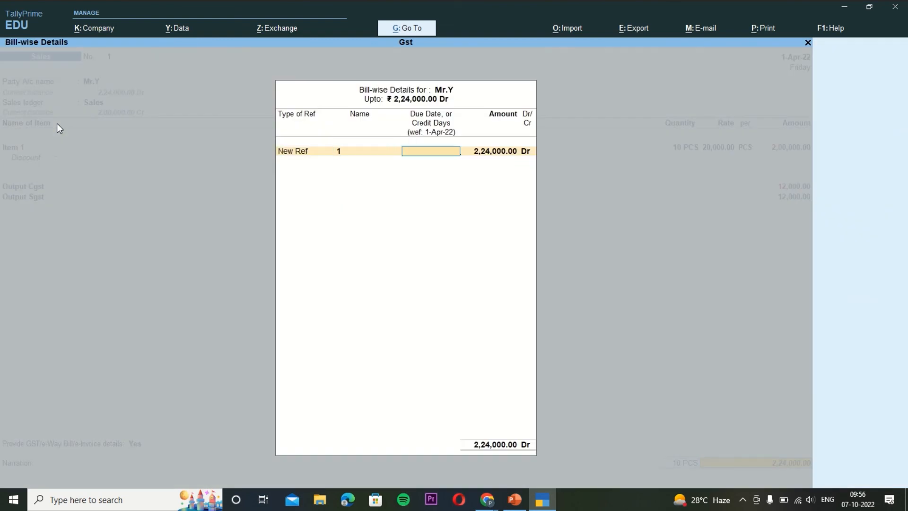
{"action": "key", "text": "Return"}
{"action": "key", "text": "Return"}
{"action": "key", "text": "Return"}
{"action": "key", "text": "Return"}
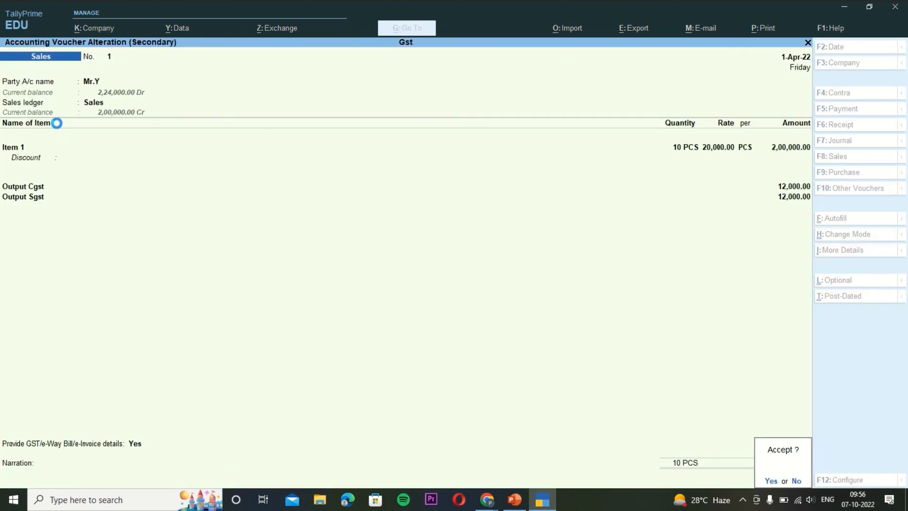
{"action": "key", "text": "Return"}
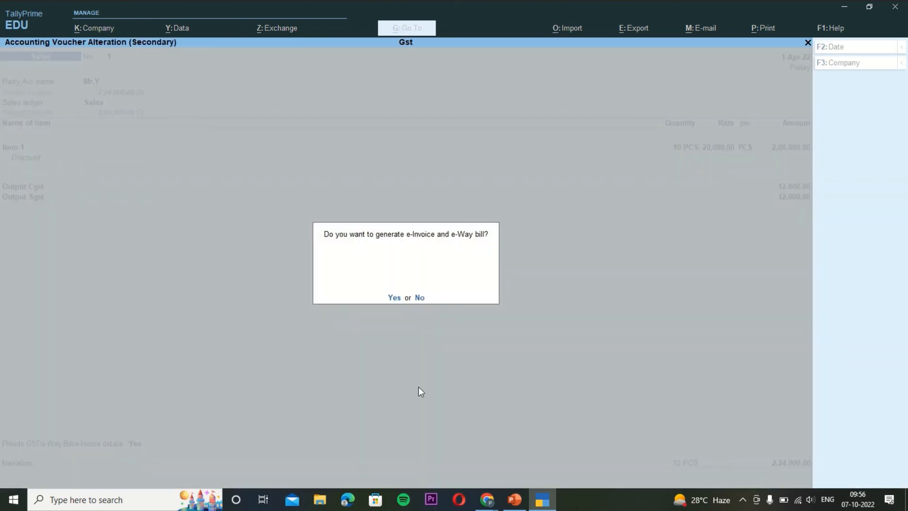
Agree to generate the e-Invoice, dismiss the licence error, and open Manually Update IRN Info for voucher 1.
{"action": "left_click", "coordinate": [393, 298]}
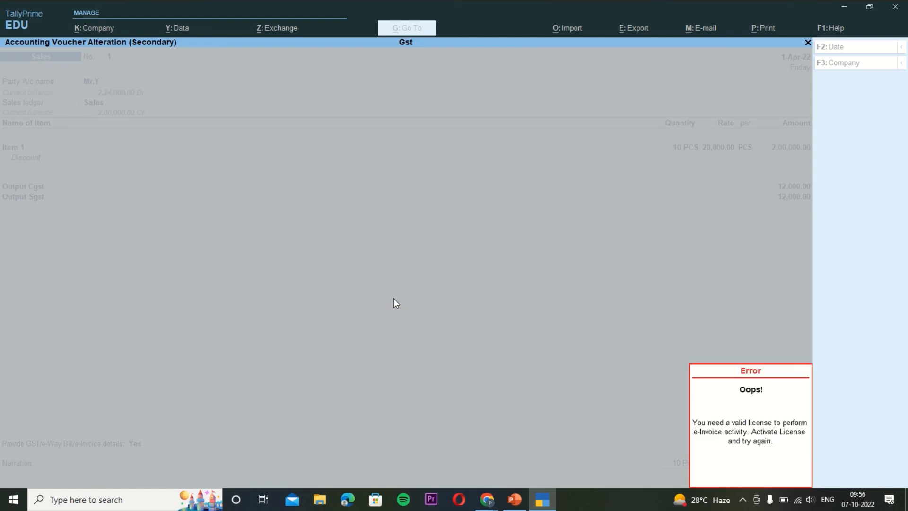
{"action": "key", "text": "Escape"}
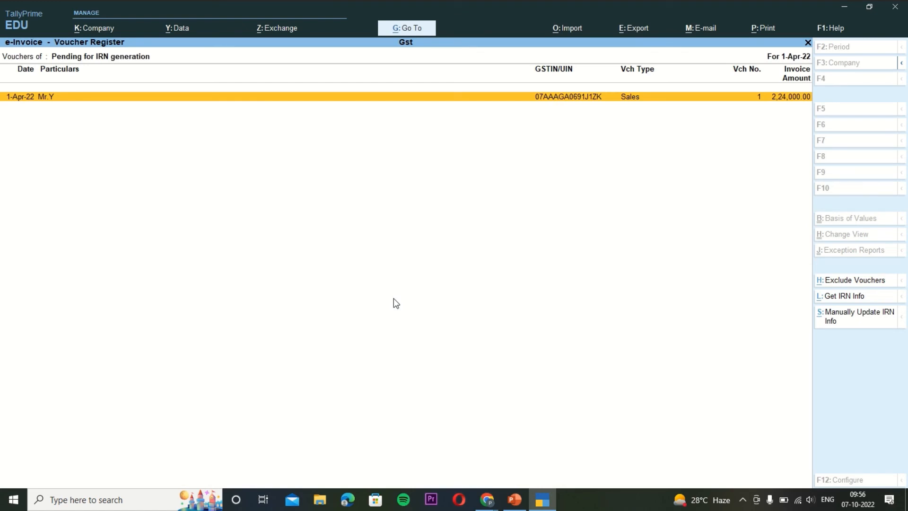
{"action": "left_click", "coordinate": [845, 322]}
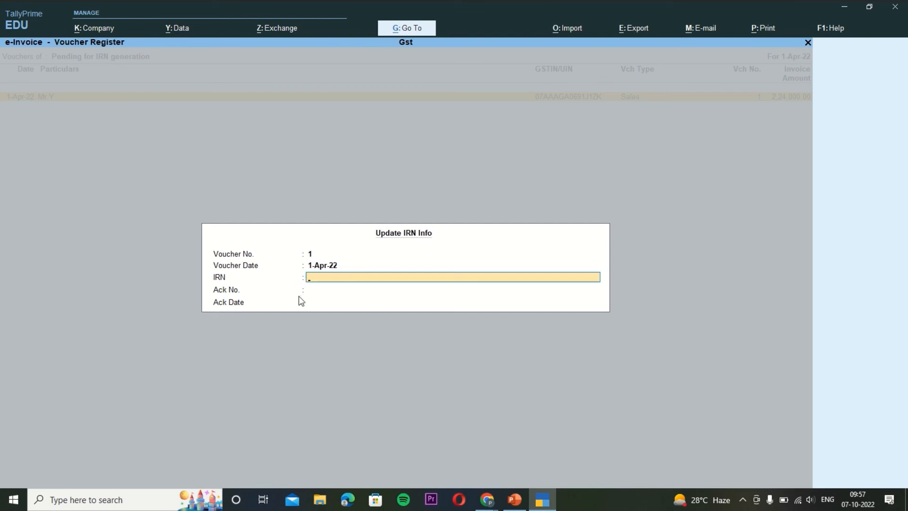
Clear the invalid-IRN warning and enter 'Feb' as the IRN.
{"action": "key", "text": "Return"}
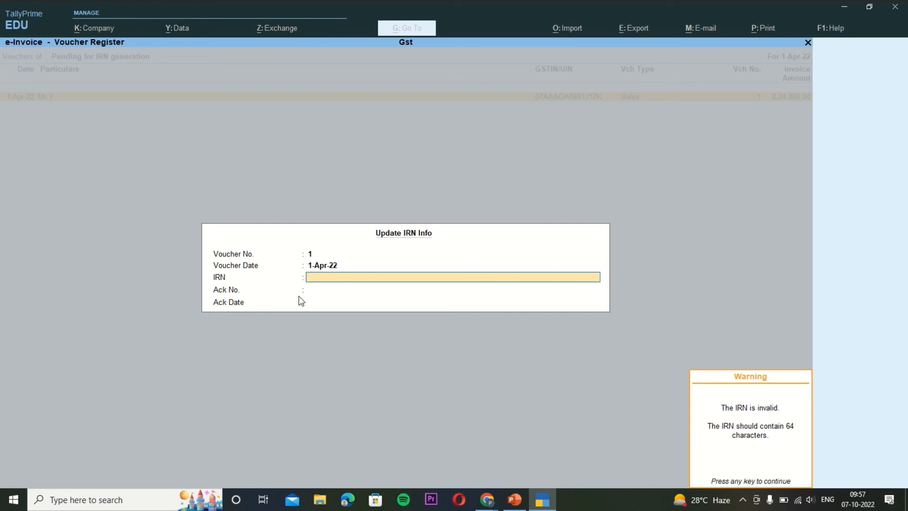
{"action": "key", "text": "Return"}
{"action": "type", "text": "E"}
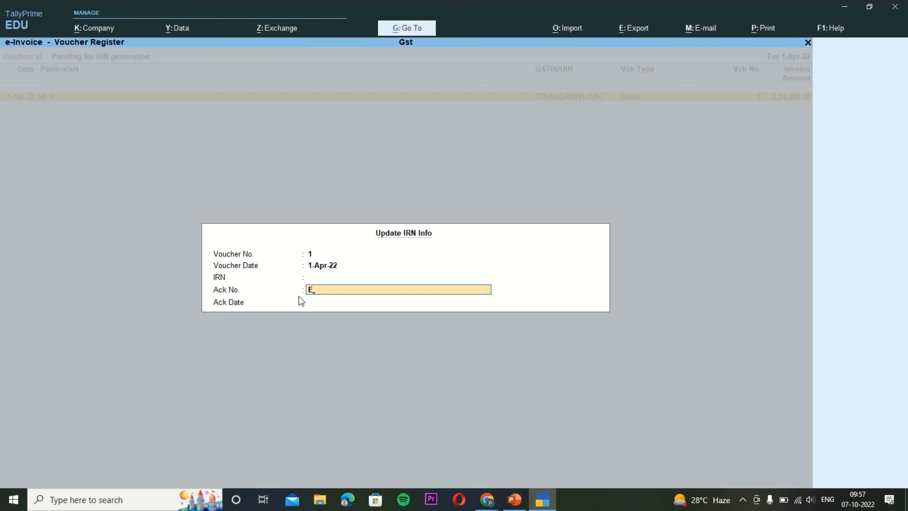
{"action": "key", "text": "BackSpace"}
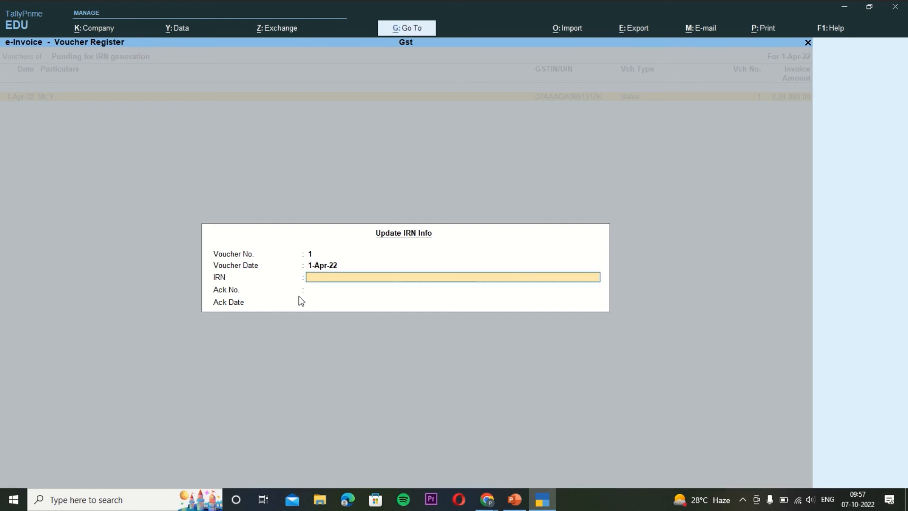
{"action": "type", "text": "Feb"}
{"action": "key", "text": "Return"}
{"action": "key", "text": "Return"}
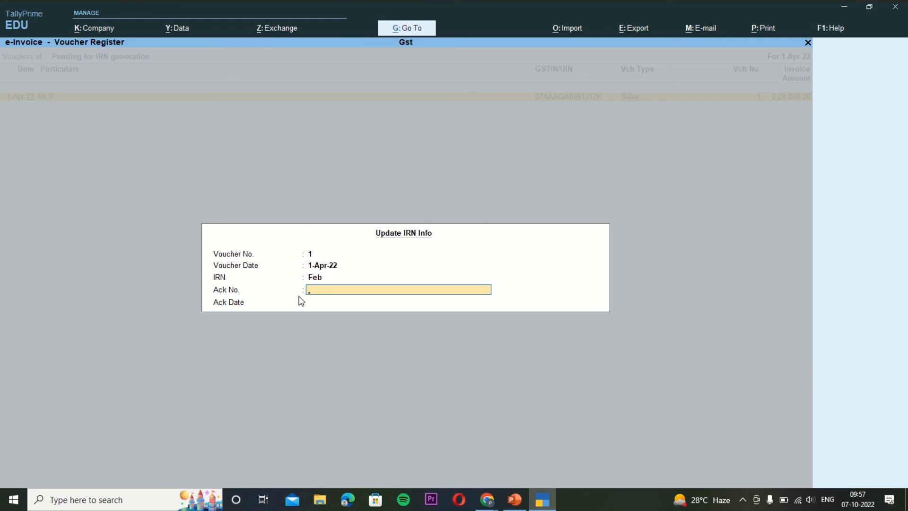
Enter Ack No. 23432534 and Ack Date 1-4-22, then decline acceptance to revise the IRN.
{"action": "type", "text": "23432534"}
{"action": "key", "text": "Return"}
{"action": "type", "text": "1-4"}
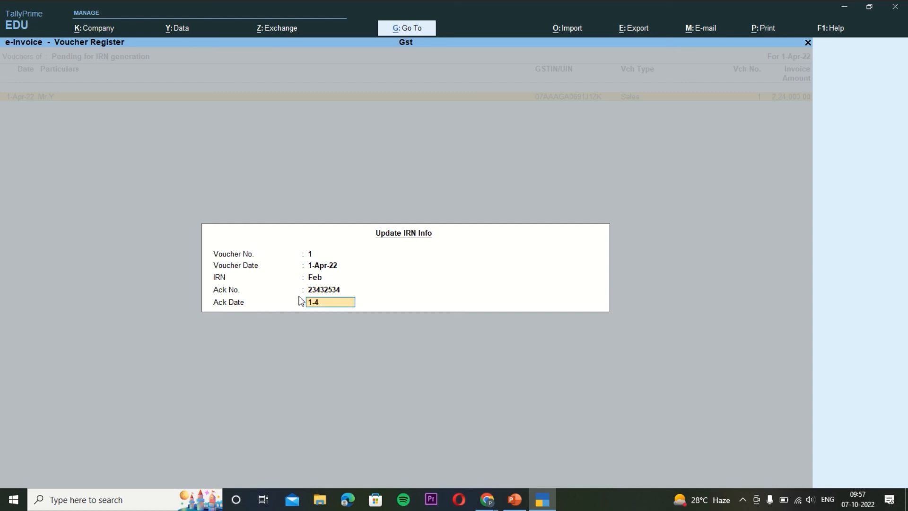
{"action": "type", "text": "-22"}
{"action": "key", "text": "Return"}
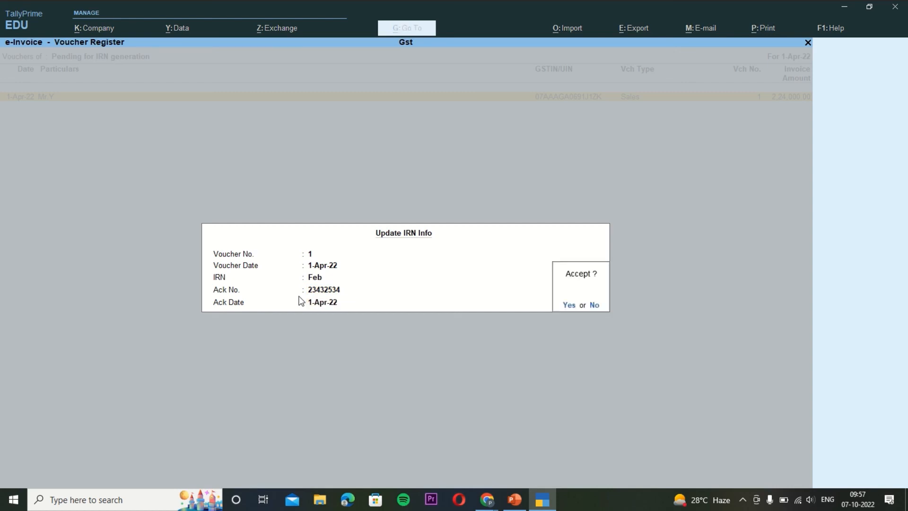
{"action": "key", "text": "n"}
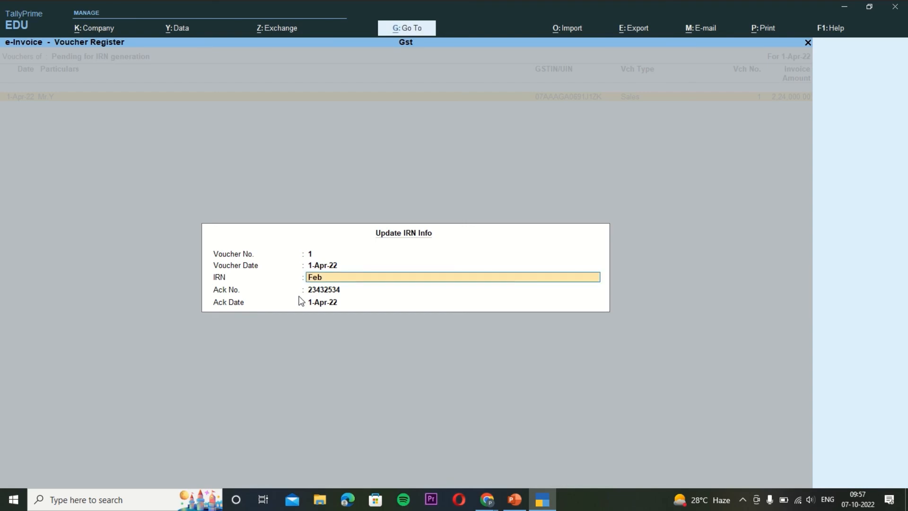